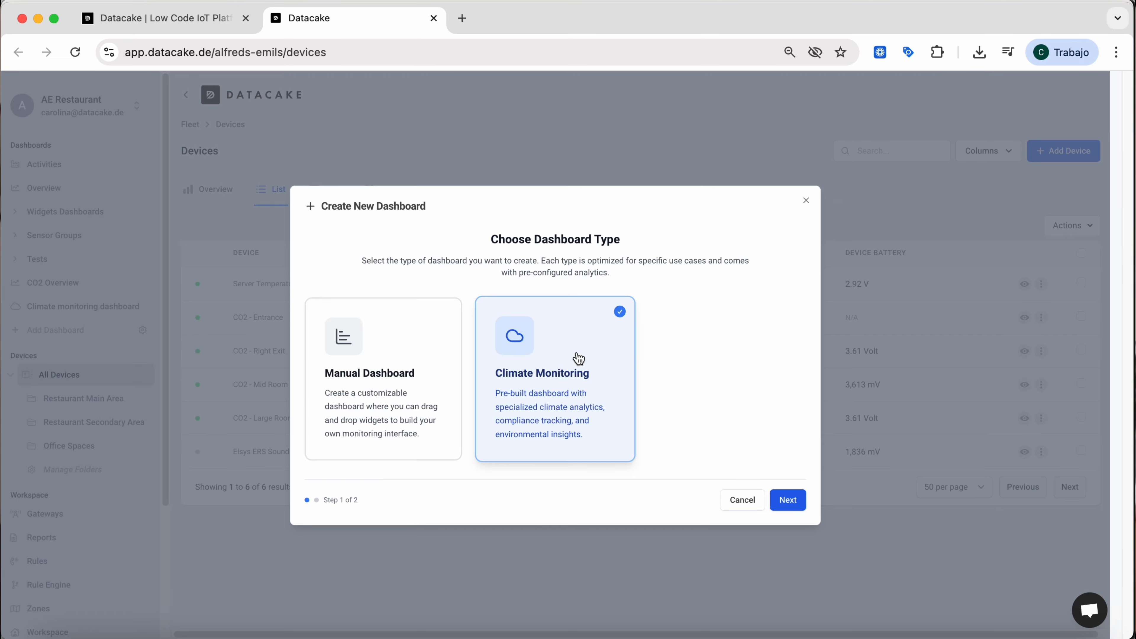
Proceed with the Climate Monitoring dashboard type and look over the climate monitoring dashboard's overview.
{"action": "left_click", "coordinate": [788, 499]}
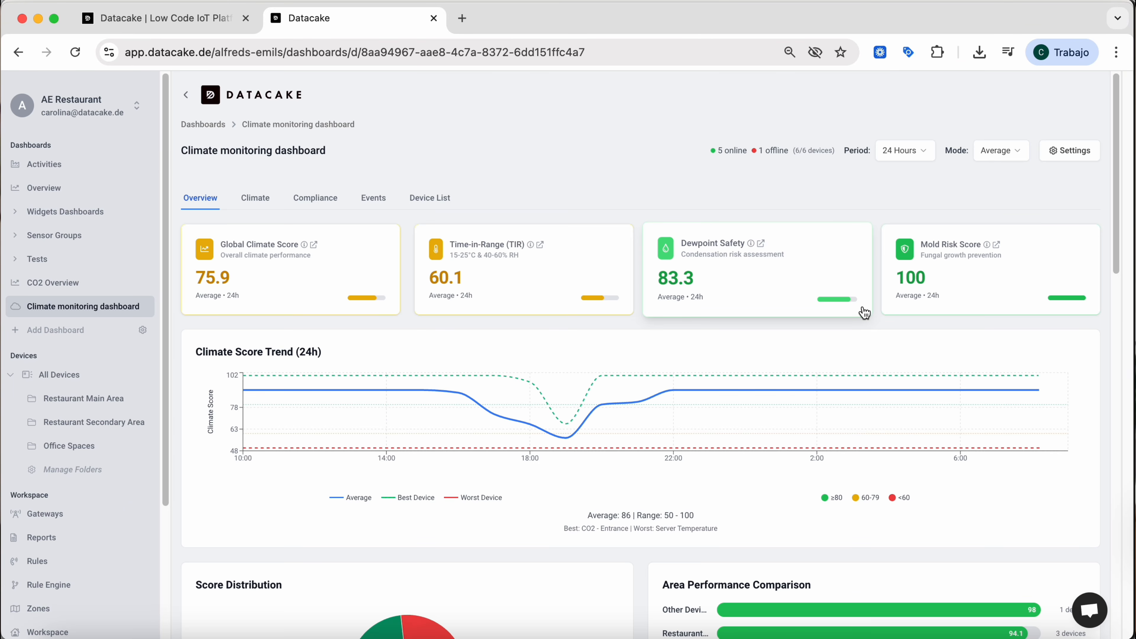
{"action": "scroll", "coordinate": [863, 308], "scroll_direction": "down", "scroll_amount": 10}
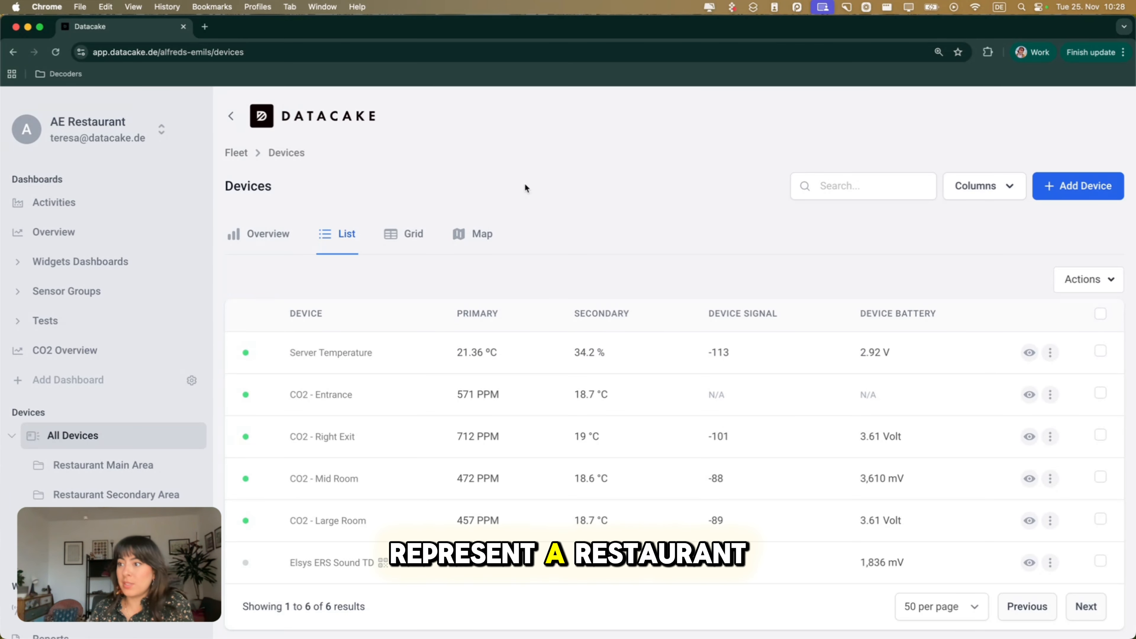
Open the Server Temperature device from the device list and examine its dashboard widgets, including the temperature gauge, histogram and line chart.
{"action": "scroll", "coordinate": [525, 184], "scroll_direction": "down", "scroll_amount": 1}
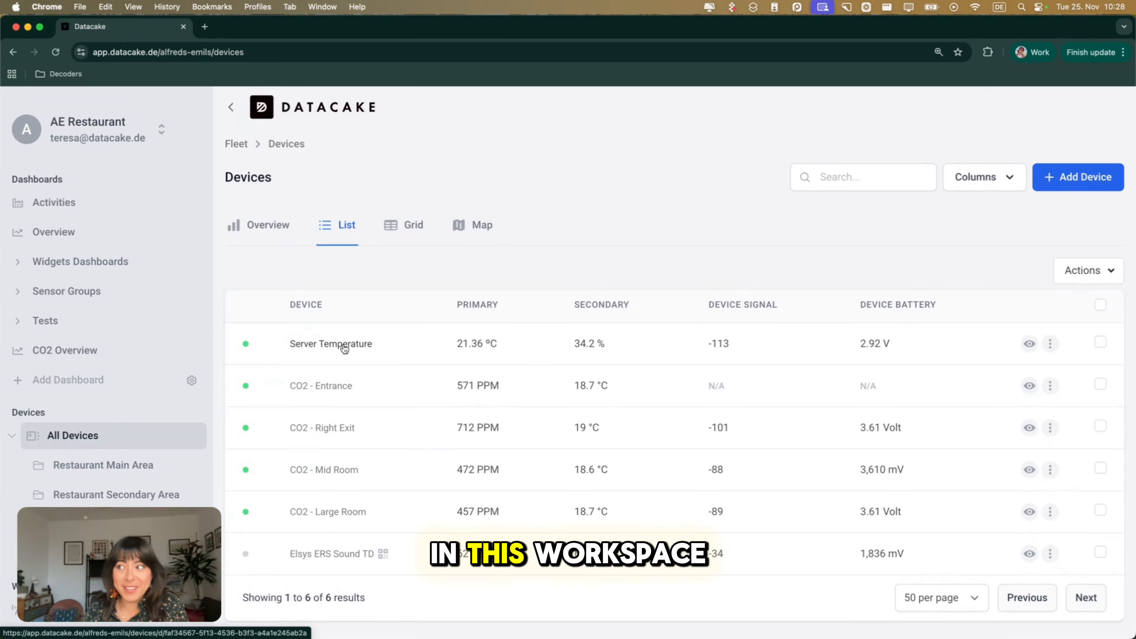
{"action": "left_click", "coordinate": [324, 344]}
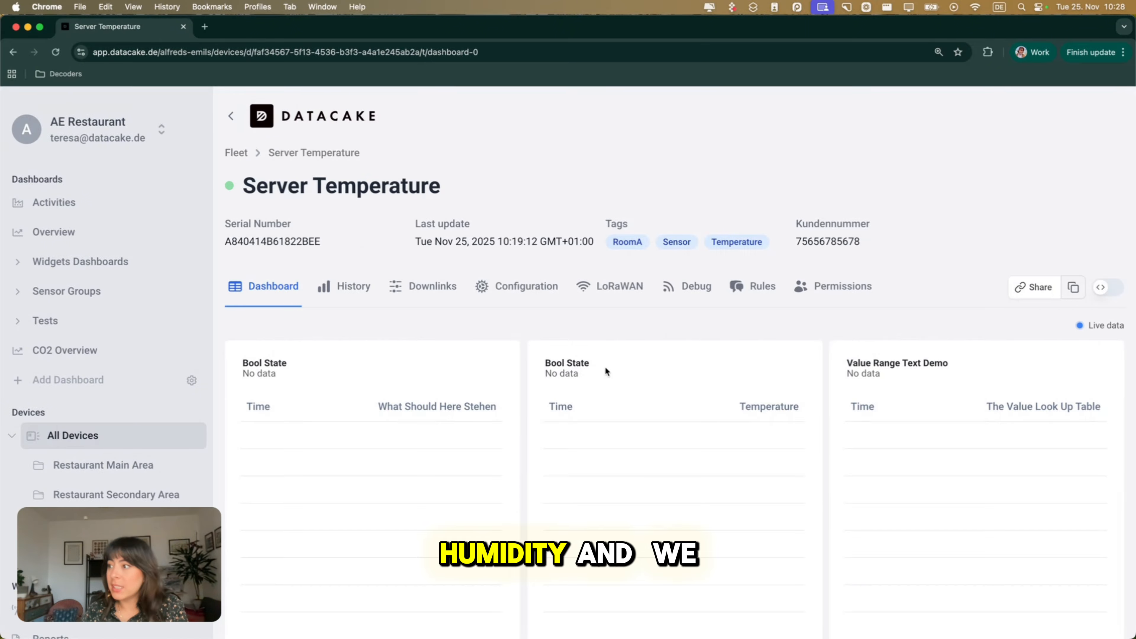
{"action": "scroll", "coordinate": [602, 385], "scroll_direction": "down", "scroll_amount": 3}
{"action": "scroll", "coordinate": [601, 393], "scroll_direction": "down", "scroll_amount": 15}
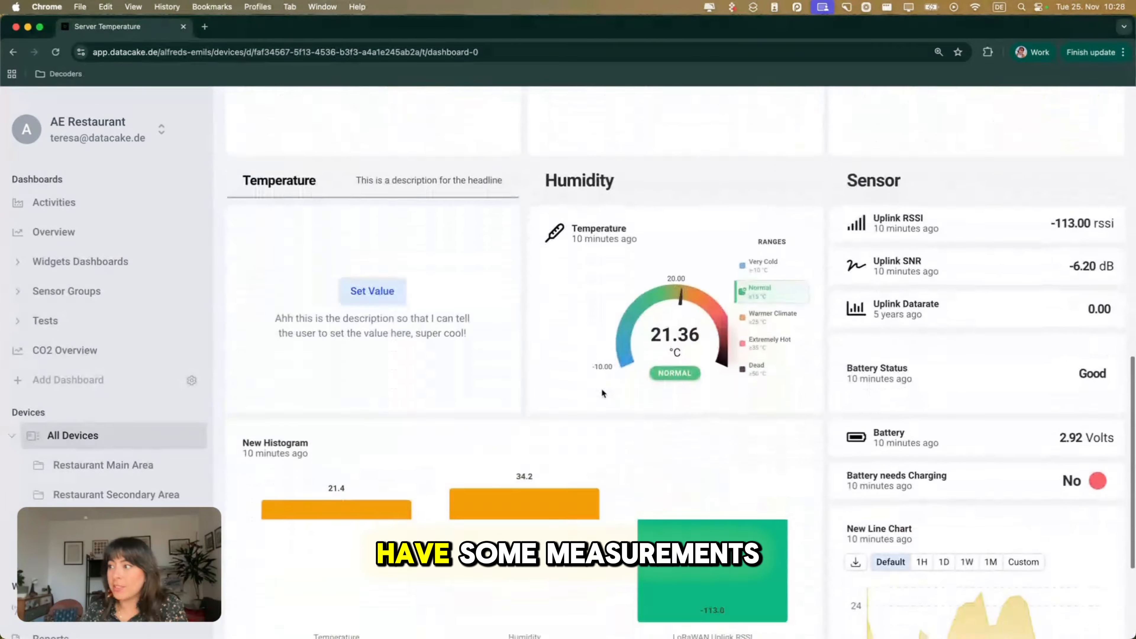
{"action": "scroll", "coordinate": [602, 393], "scroll_direction": "down", "scroll_amount": 3}
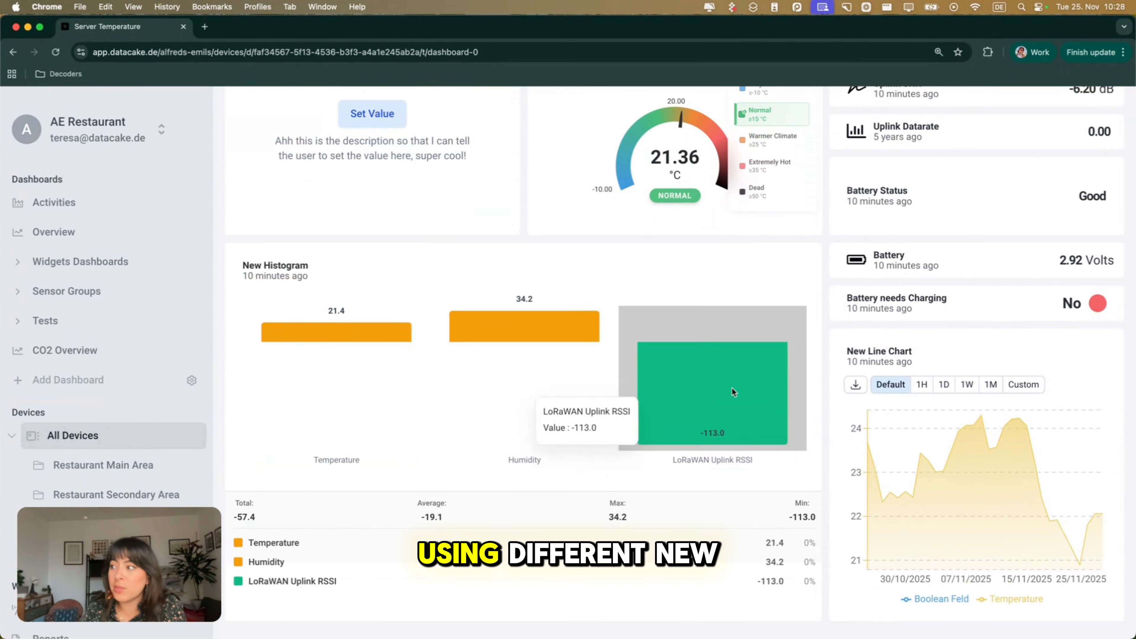
{"action": "mouse_move", "coordinate": [974, 452]}
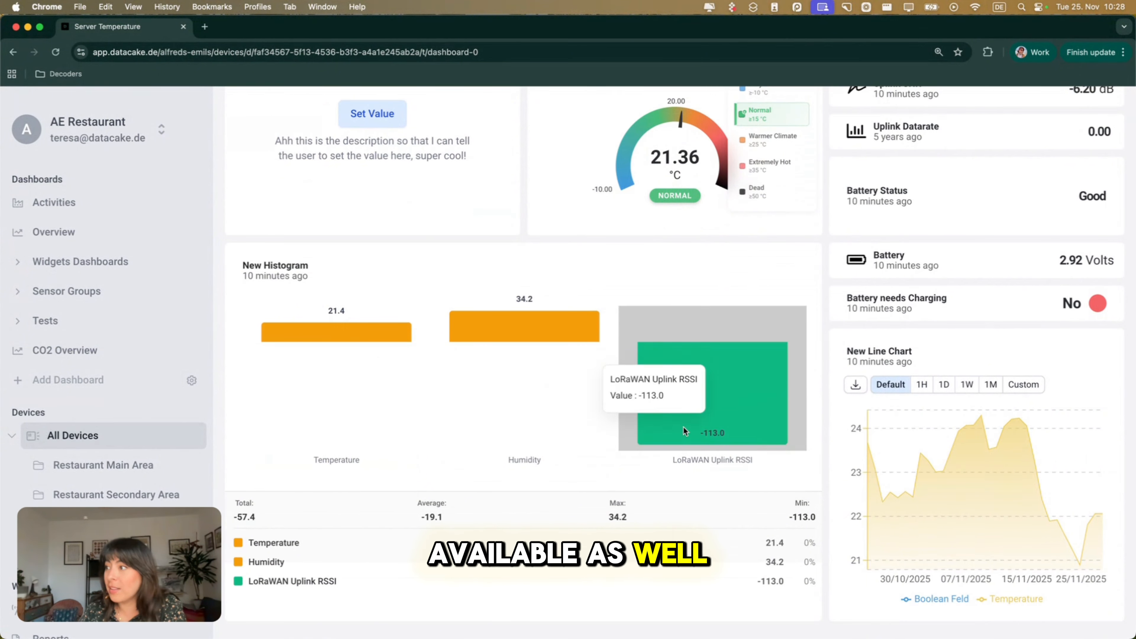
{"action": "mouse_move", "coordinate": [684, 430]}
{"action": "scroll", "coordinate": [546, 420], "scroll_direction": "up", "scroll_amount": 8}
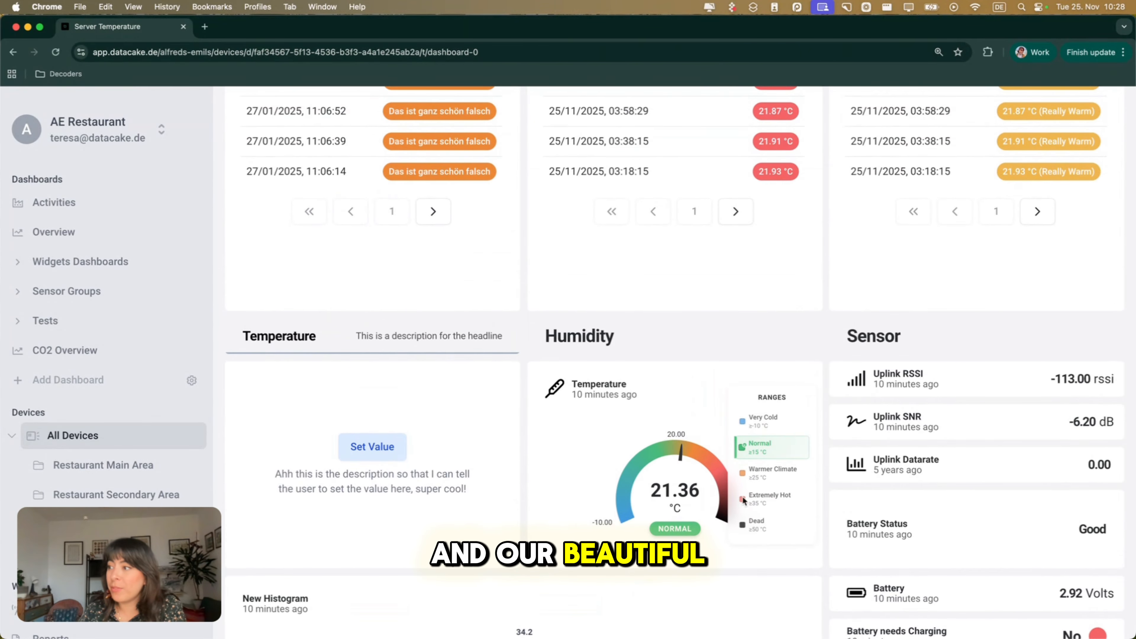
{"action": "scroll", "coordinate": [596, 471], "scroll_direction": "up", "scroll_amount": 1}
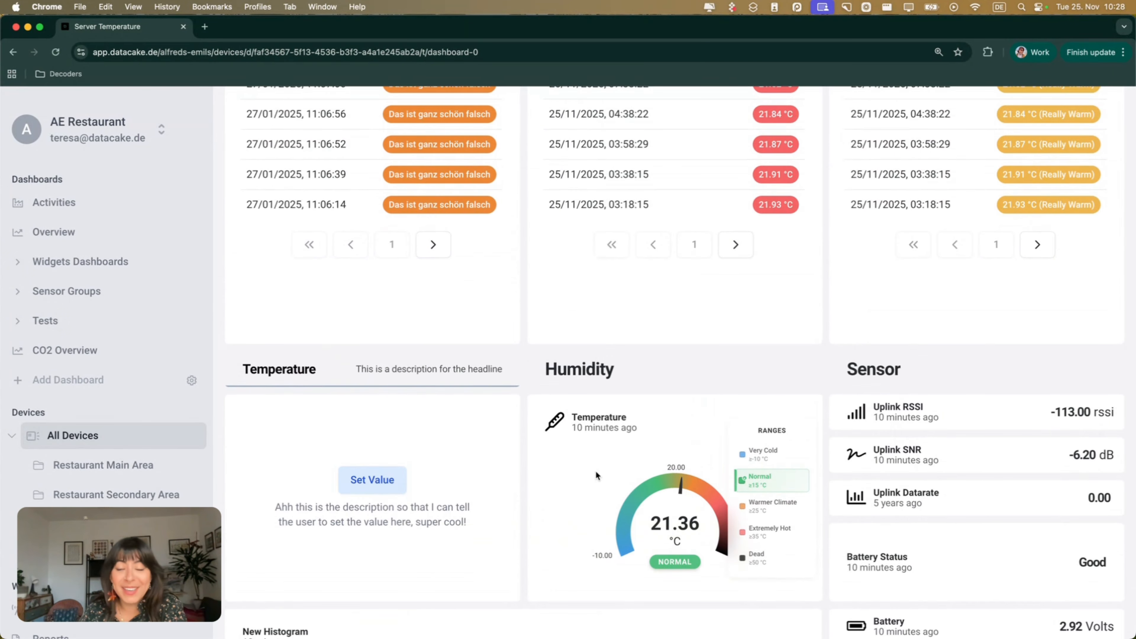
{"action": "scroll", "coordinate": [597, 471], "scroll_direction": "up", "scroll_amount": 4}
{"action": "scroll", "coordinate": [596, 471], "scroll_direction": "up", "scroll_amount": 8}
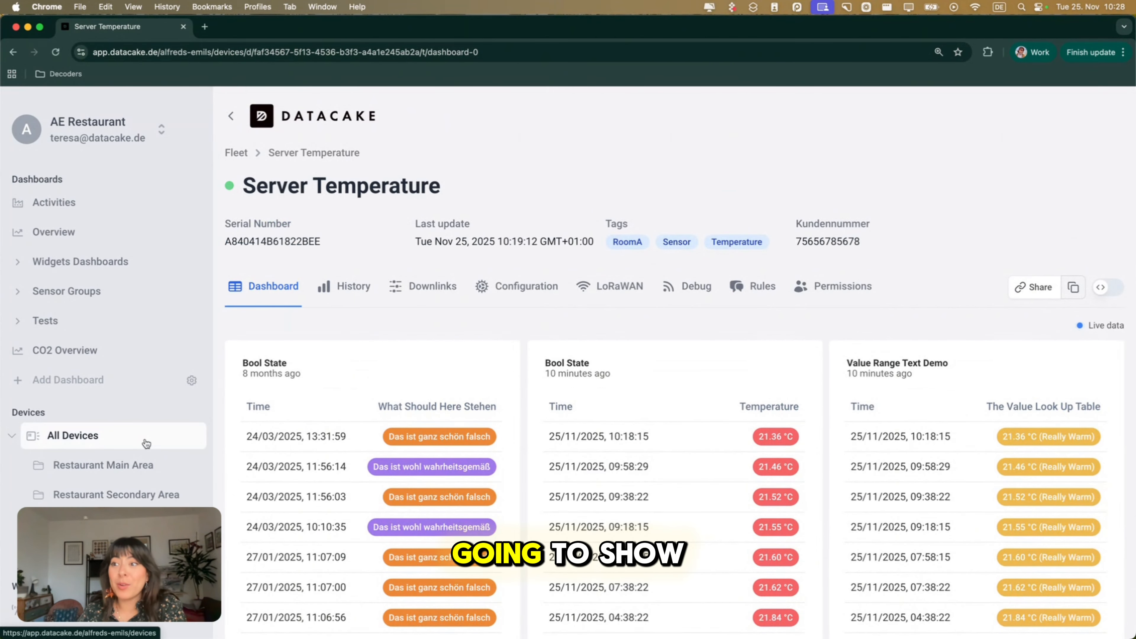
Return to the list of all devices and start a new dashboard of the Climate Monitoring type.
{"action": "left_click", "coordinate": [124, 449]}
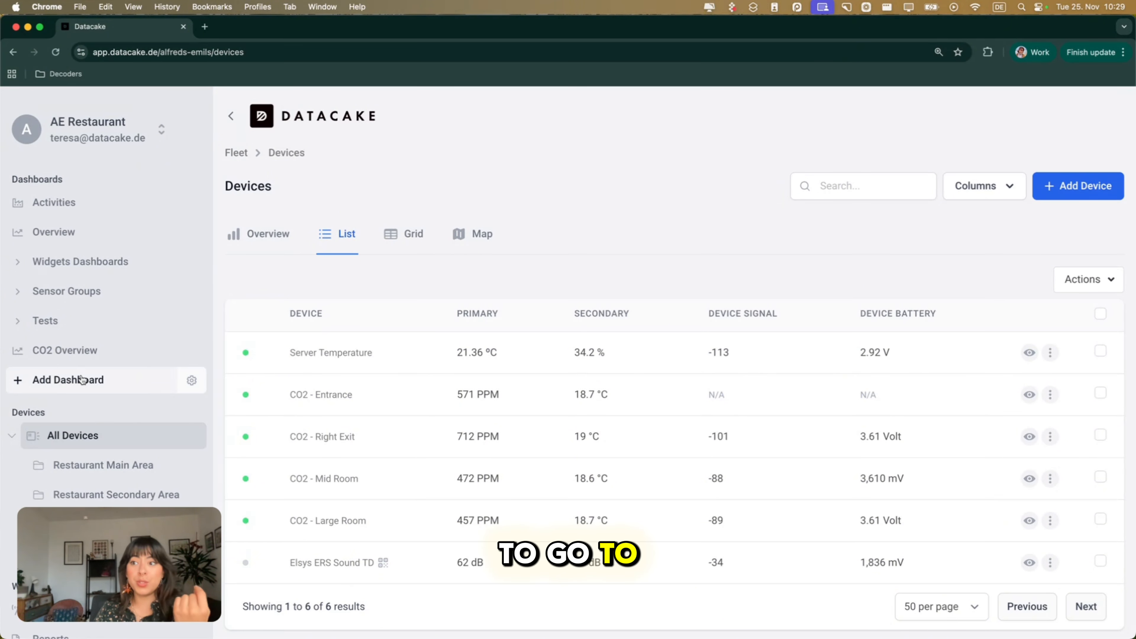
{"action": "left_click", "coordinate": [46, 389]}
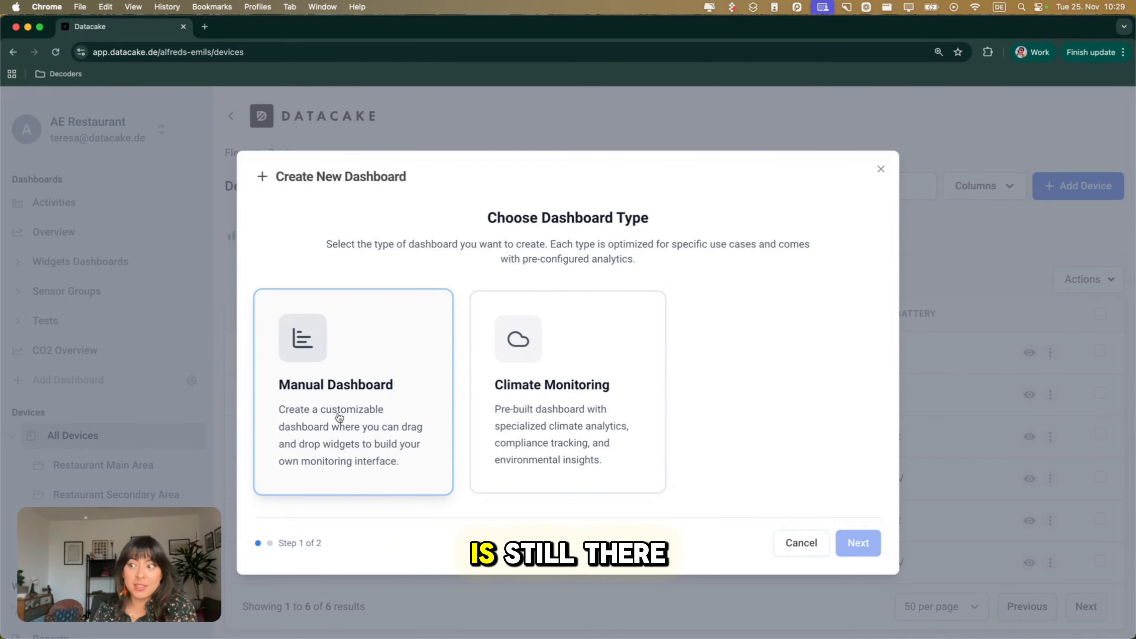
{"action": "left_click", "coordinate": [569, 409]}
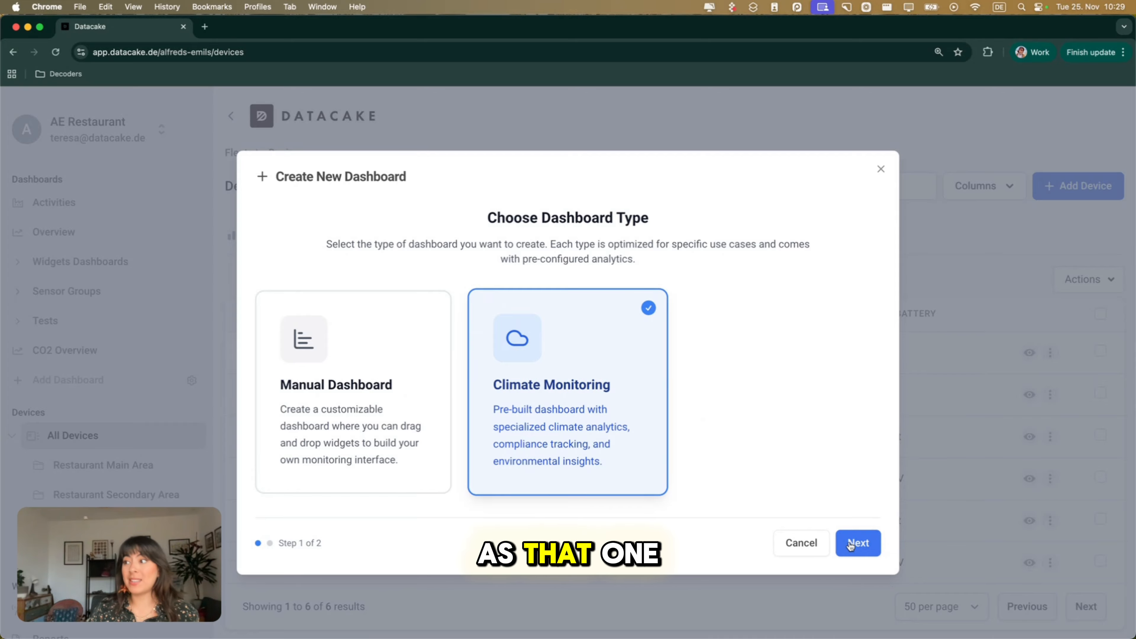
{"action": "left_click", "coordinate": [858, 543]}
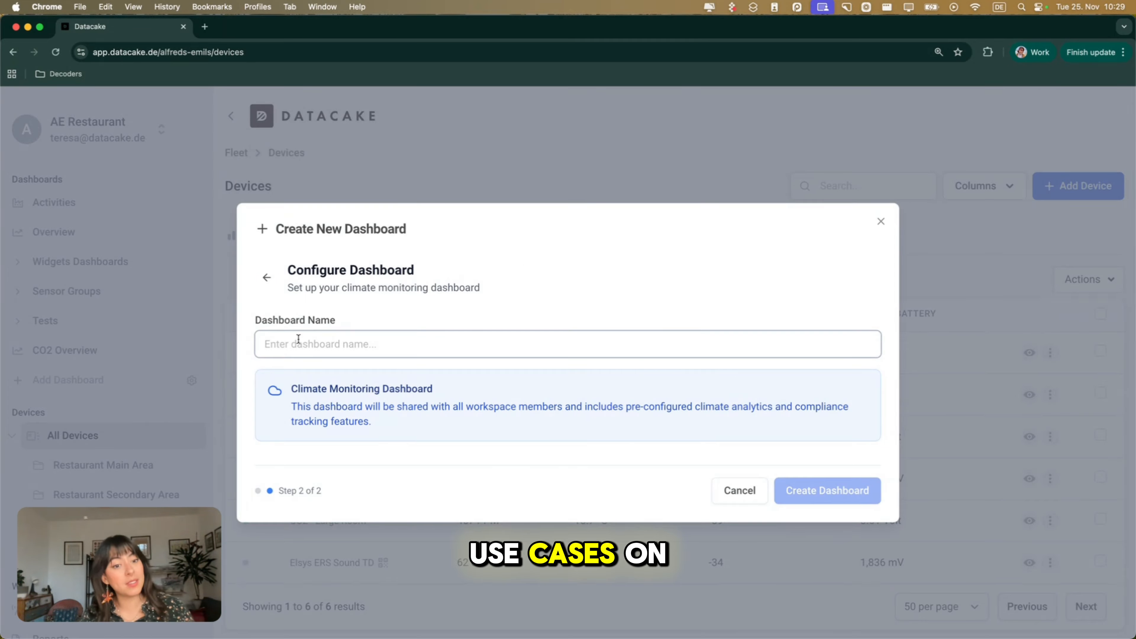
Name the new dashboard "Climate monitoring dashboard" and create it.
{"action": "type", "text": "C"}
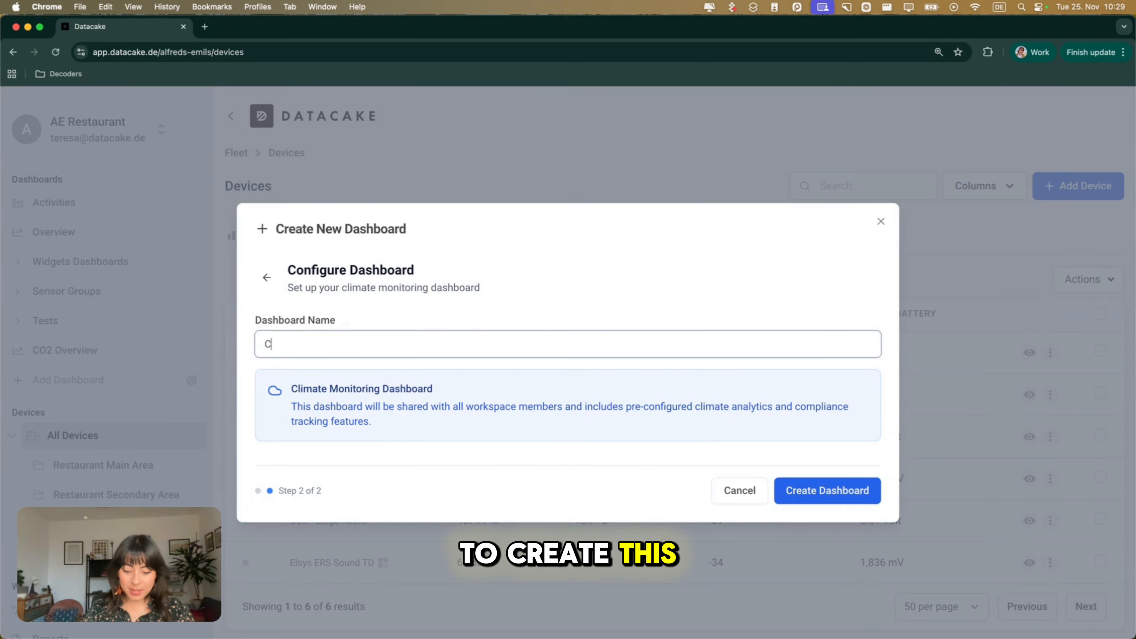
{"action": "type", "text": "limate 0"}
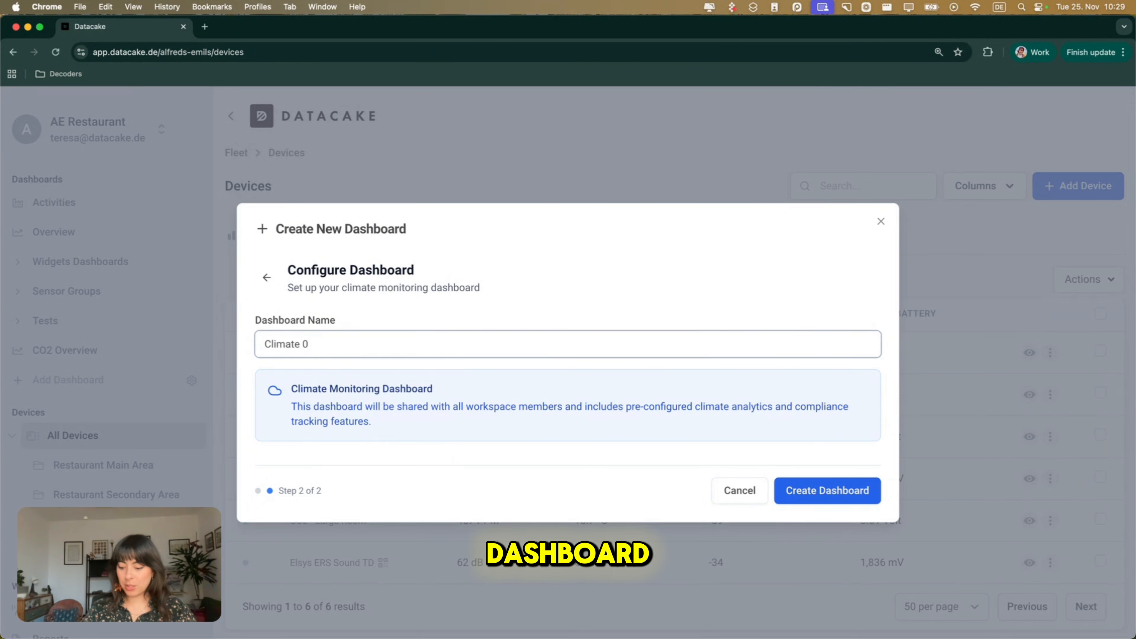
{"action": "key", "text": "BackSpace"}
{"action": "type", "text": "monitoring dashboard"}
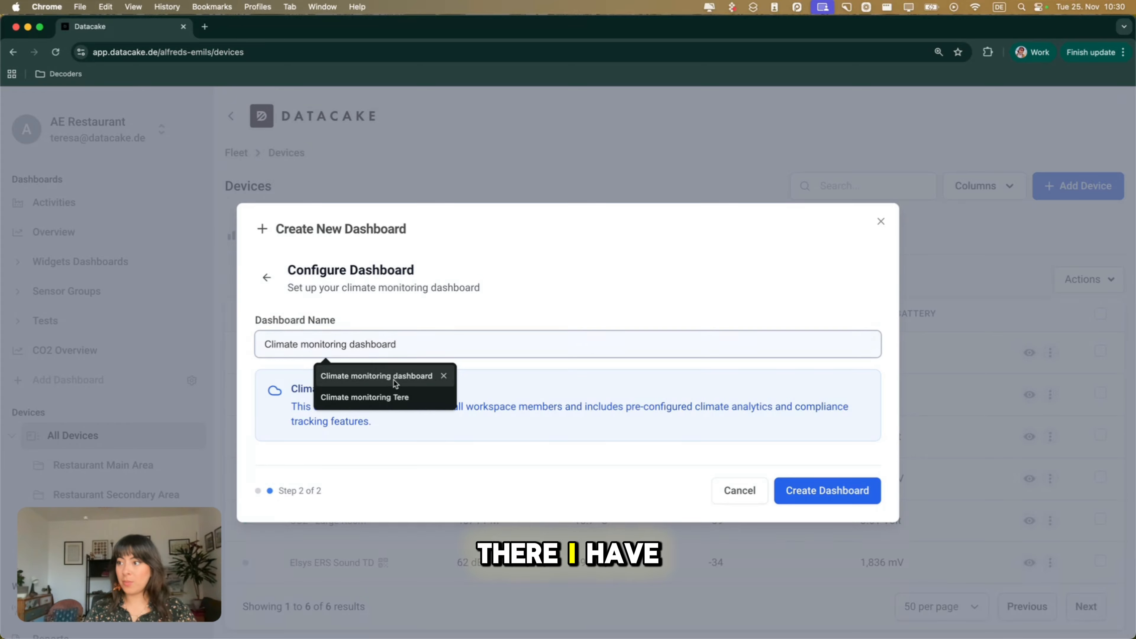
{"action": "left_click", "coordinate": [394, 378]}
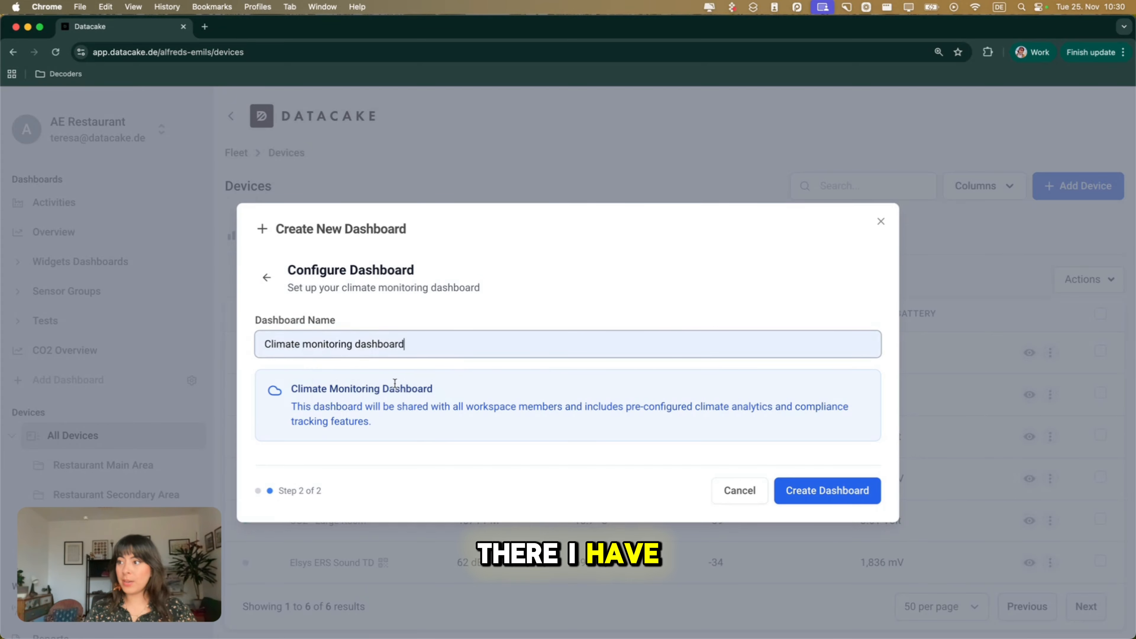
{"action": "left_click", "coordinate": [825, 486]}
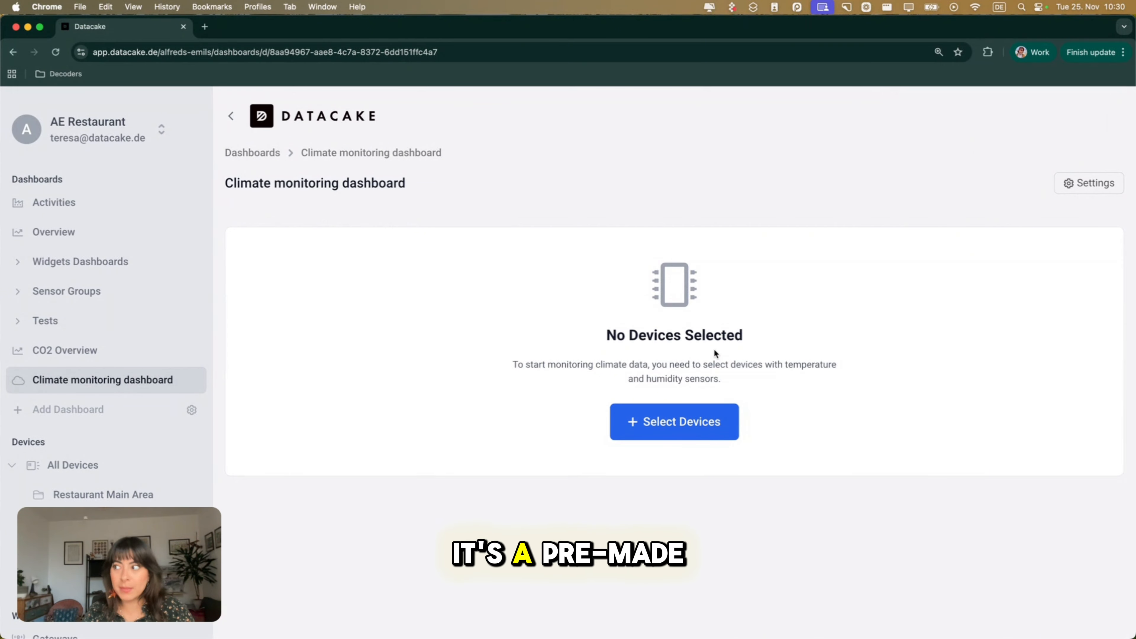
Add all six listed devices to the climate monitoring dashboard and save the selection.
{"action": "left_click", "coordinate": [676, 437]}
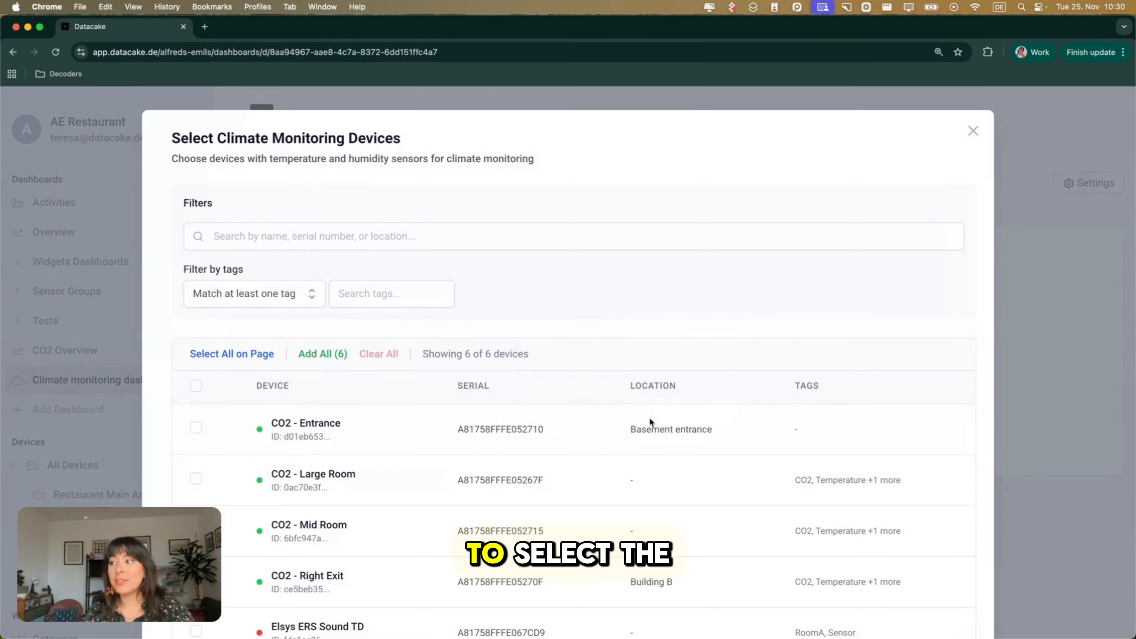
{"action": "scroll", "coordinate": [487, 300], "scroll_direction": "down", "scroll_amount": 4}
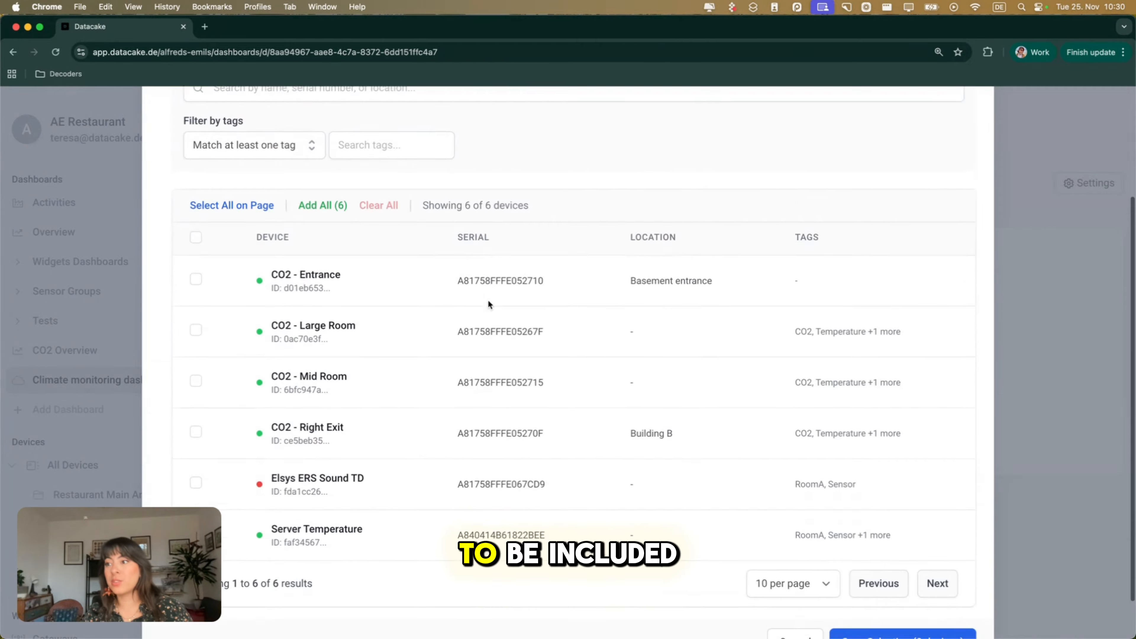
{"action": "left_click", "coordinate": [196, 212]}
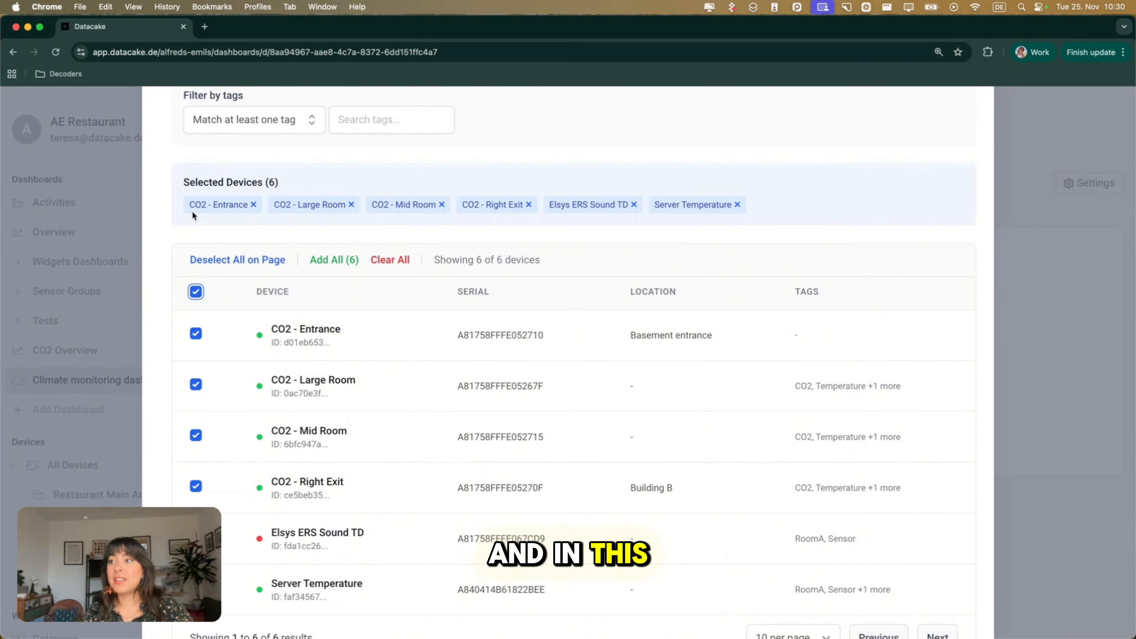
{"action": "scroll", "coordinate": [323, 359], "scroll_direction": "down", "scroll_amount": 3}
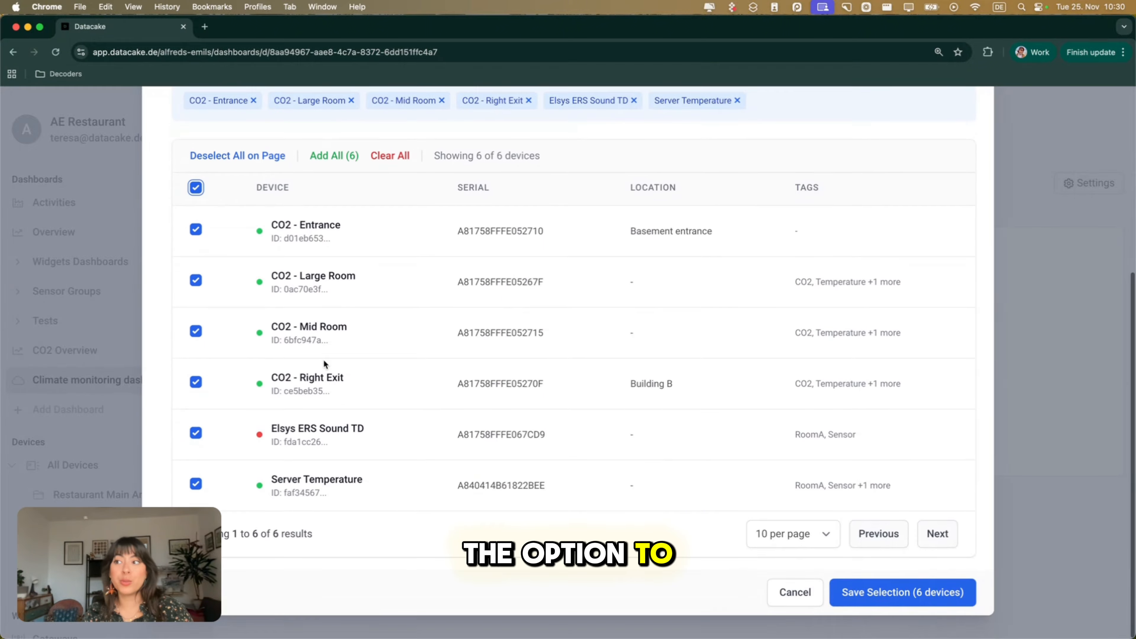
{"action": "scroll", "coordinate": [324, 359], "scroll_direction": "up", "scroll_amount": 3}
{"action": "scroll", "coordinate": [324, 362], "scroll_direction": "up", "scroll_amount": 4}
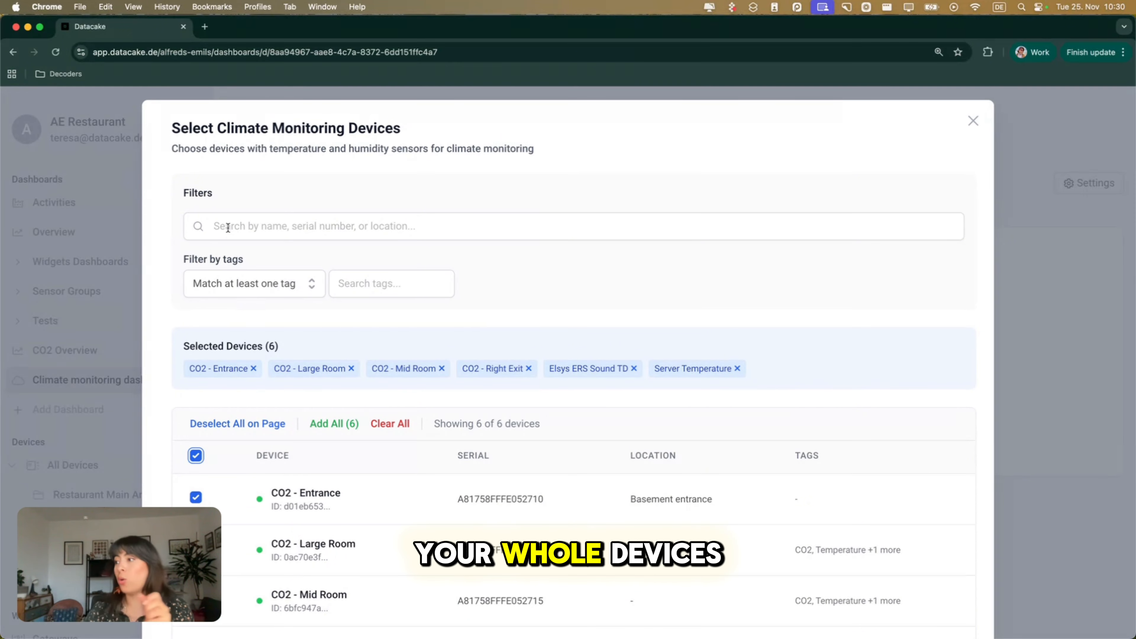
{"action": "scroll", "coordinate": [593, 405], "scroll_direction": "down", "scroll_amount": 6}
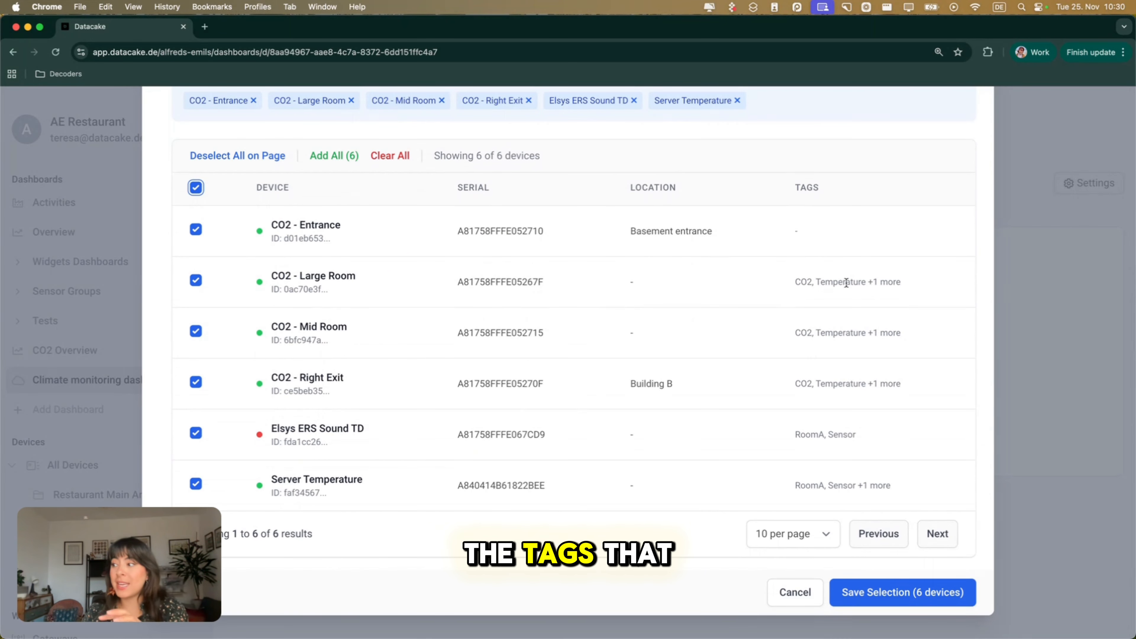
{"action": "left_click", "coordinate": [888, 604]}
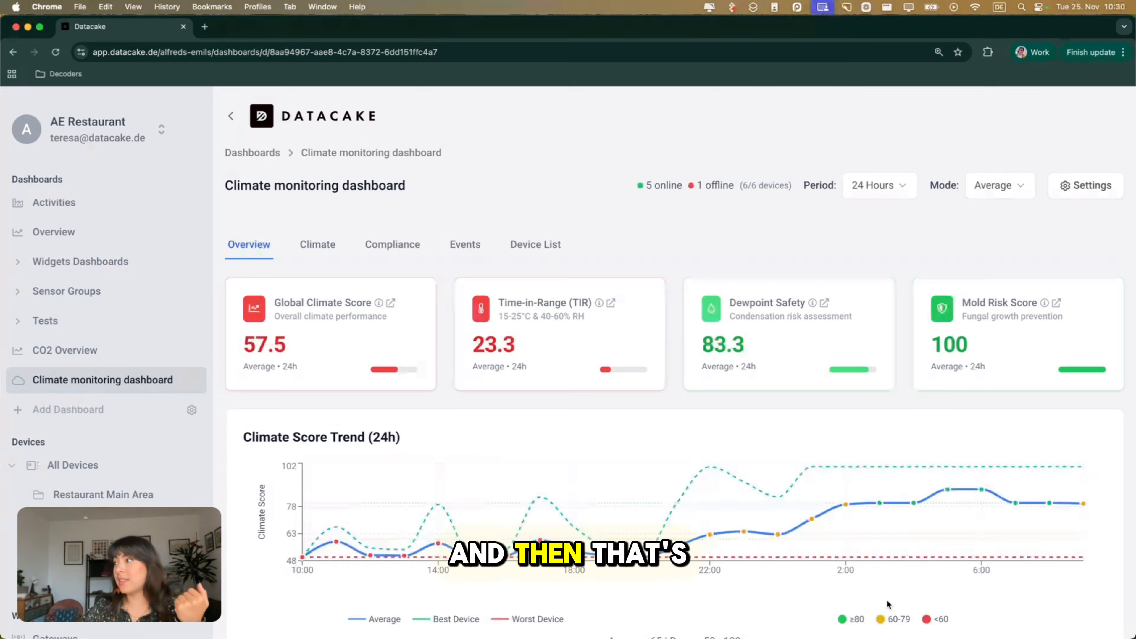
Review the climate score cards, score trend chart and area performance comparison on the dashboard overview.
{"action": "scroll", "coordinate": [672, 258], "scroll_direction": "down", "scroll_amount": 3}
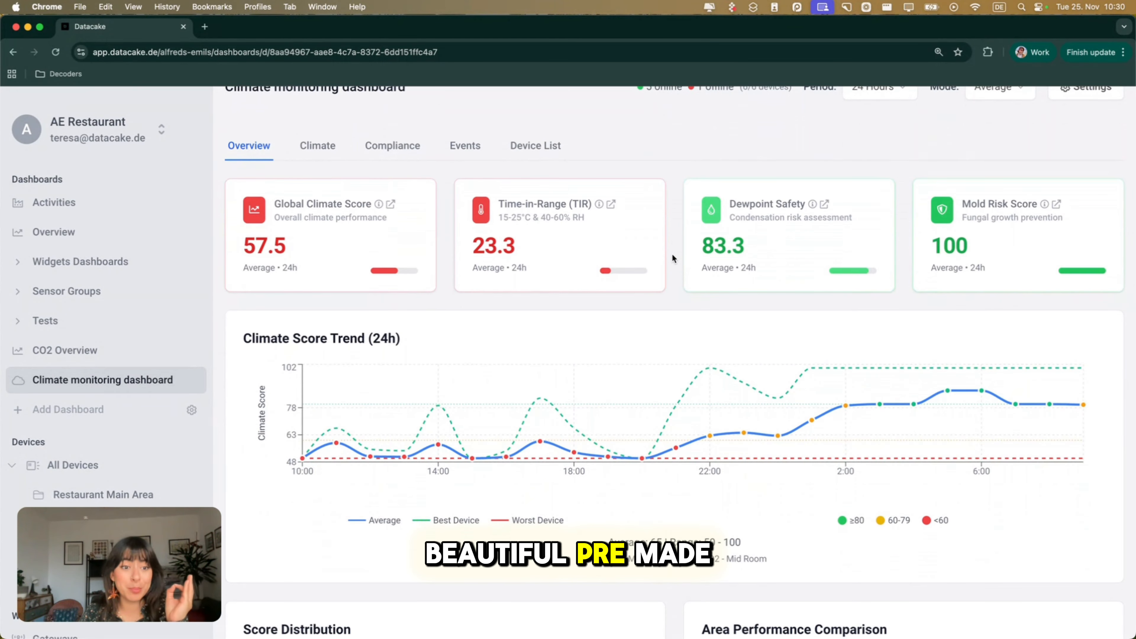
{"action": "scroll", "coordinate": [673, 258], "scroll_direction": "down", "scroll_amount": 3}
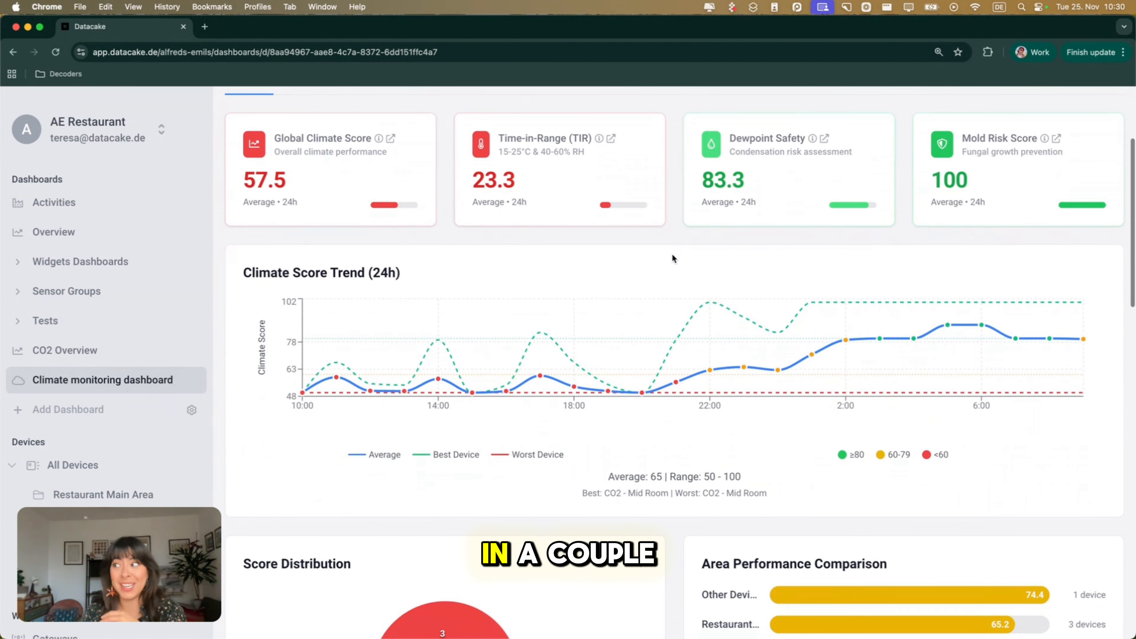
{"action": "scroll", "coordinate": [673, 255], "scroll_direction": "down", "scroll_amount": 1}
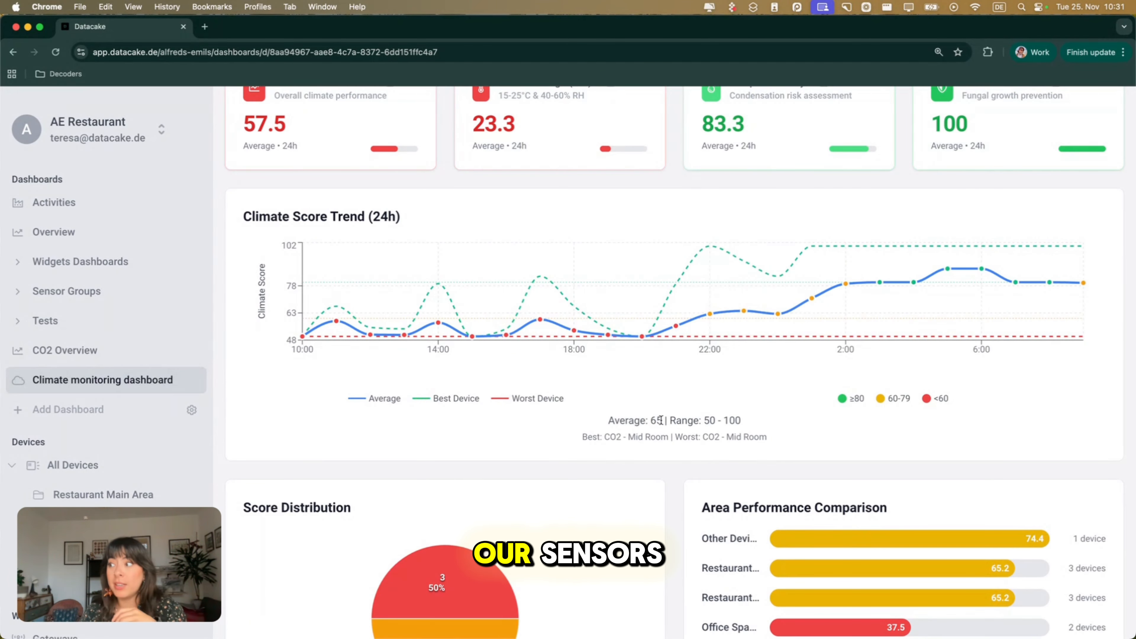
{"action": "scroll", "coordinate": [659, 423], "scroll_direction": "up", "scroll_amount": 7}
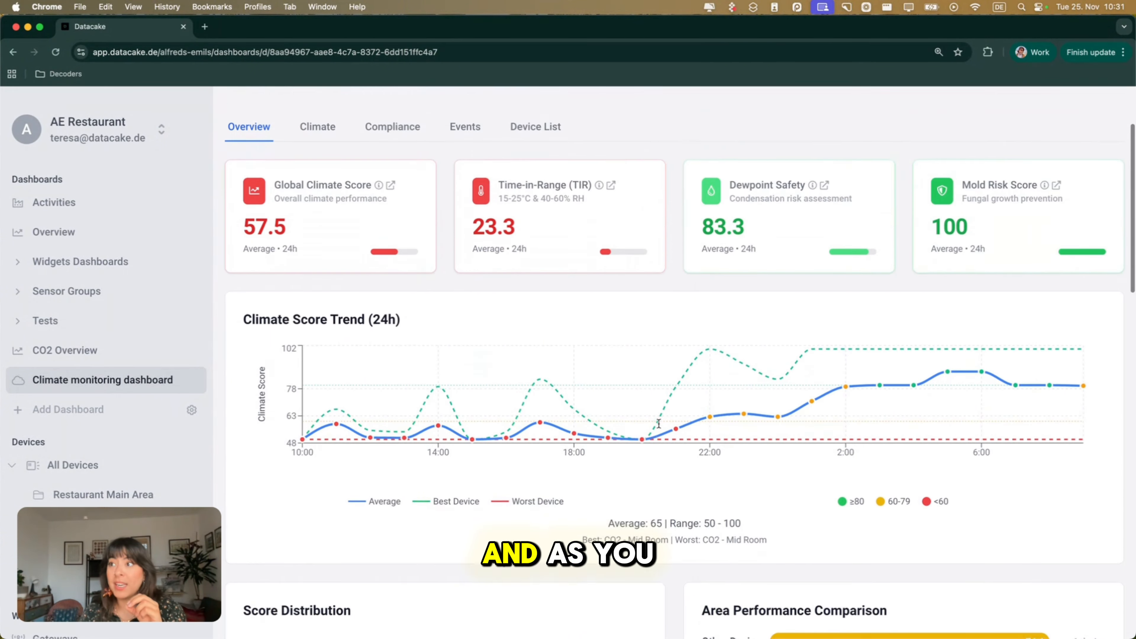
{"action": "scroll", "coordinate": [659, 427], "scroll_direction": "up", "scroll_amount": 1}
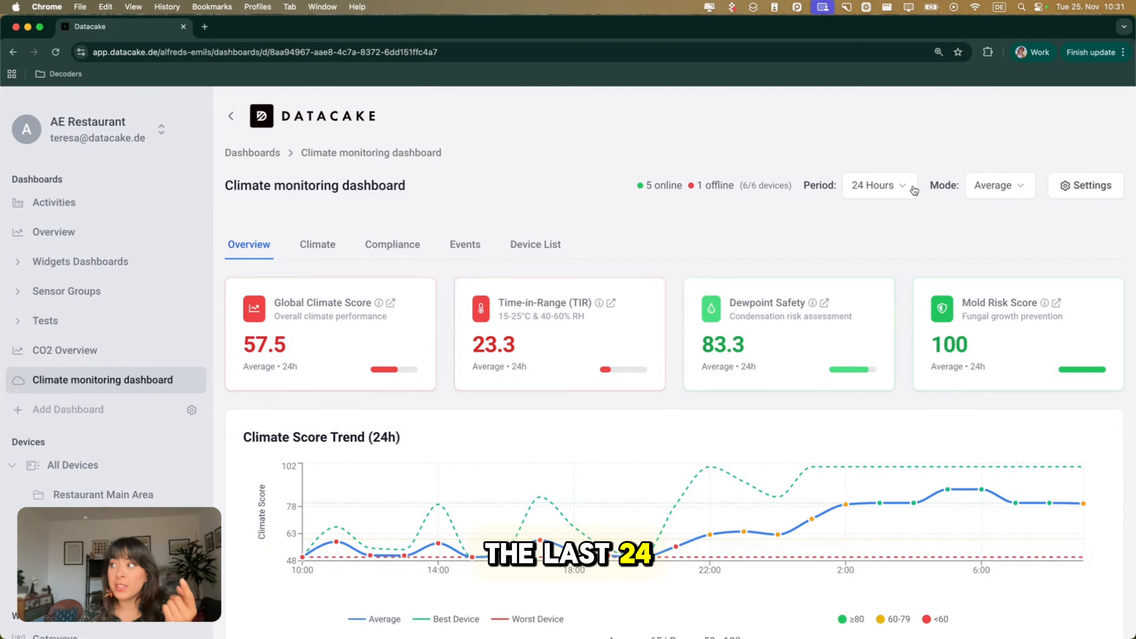
Inspect the available period and mode options of the climate monitoring dashboard.
{"action": "left_click", "coordinate": [913, 188]}
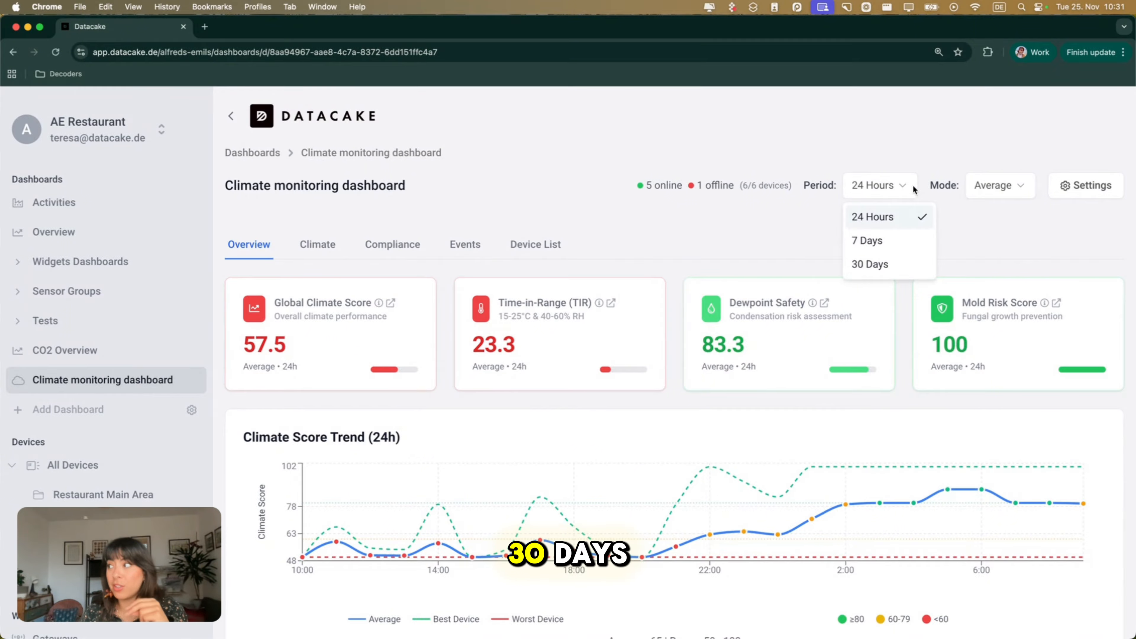
{"action": "left_click", "coordinate": [1020, 186]}
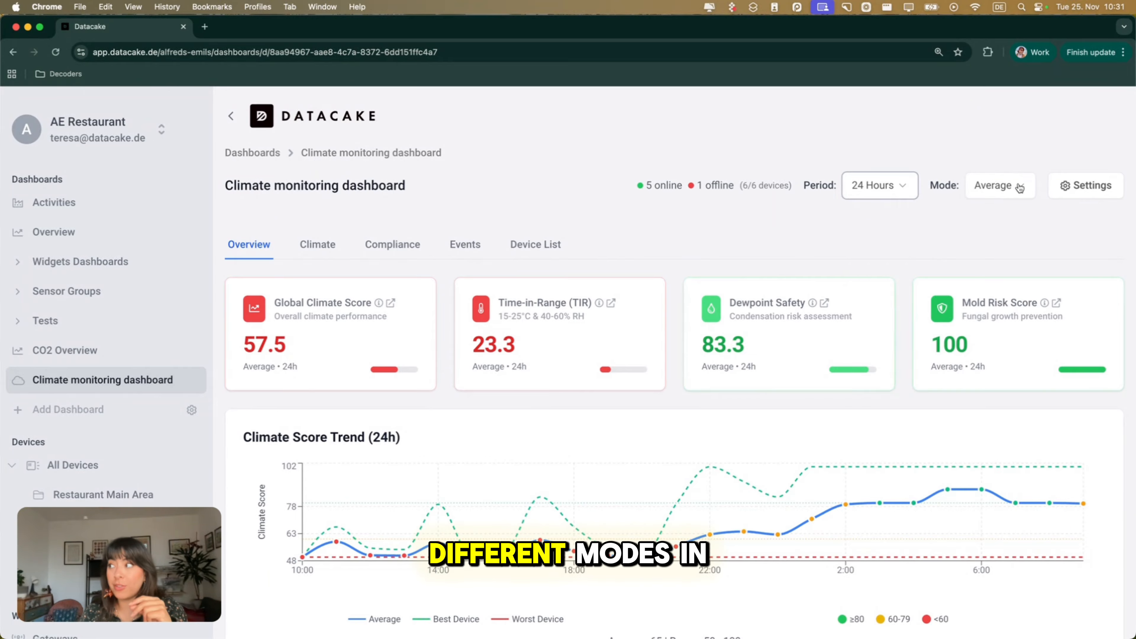
{"action": "left_click", "coordinate": [1021, 187]}
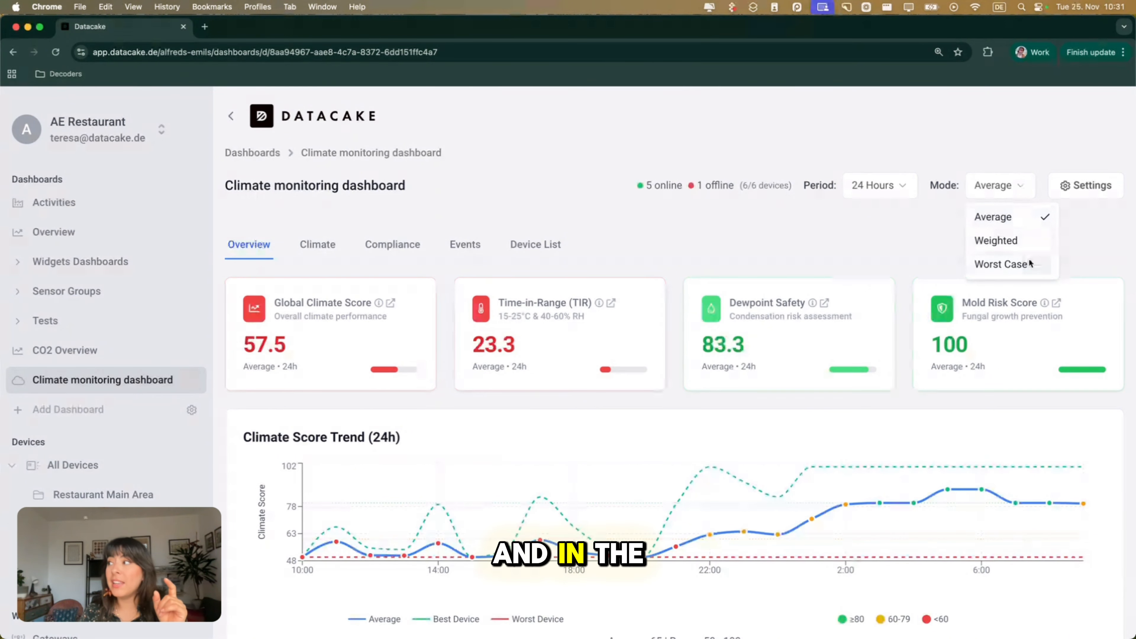
Open the climate monitoring dashboard's settings and examine its information, details and deletion section.
{"action": "left_click", "coordinate": [1091, 192]}
{"action": "left_click", "coordinate": [1091, 192]}
{"action": "scroll", "coordinate": [829, 387], "scroll_direction": "down", "scroll_amount": 3}
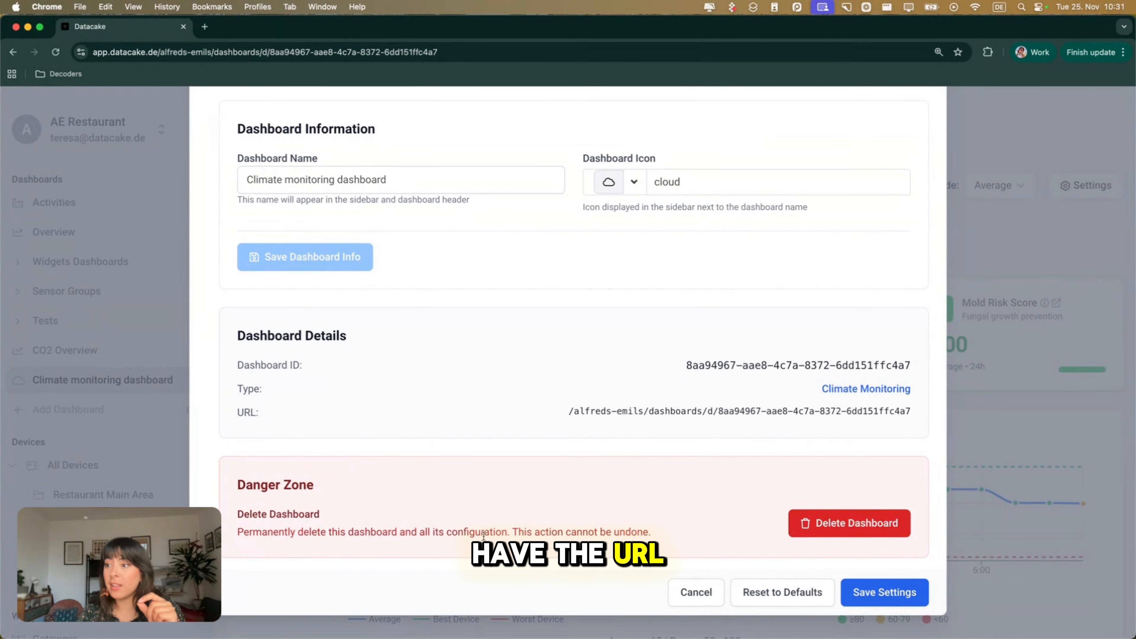
Open the dashboard's calculation settings and examine the Time-in-Range limits and score weights.
{"action": "scroll", "coordinate": [528, 303], "scroll_direction": "up", "scroll_amount": 3}
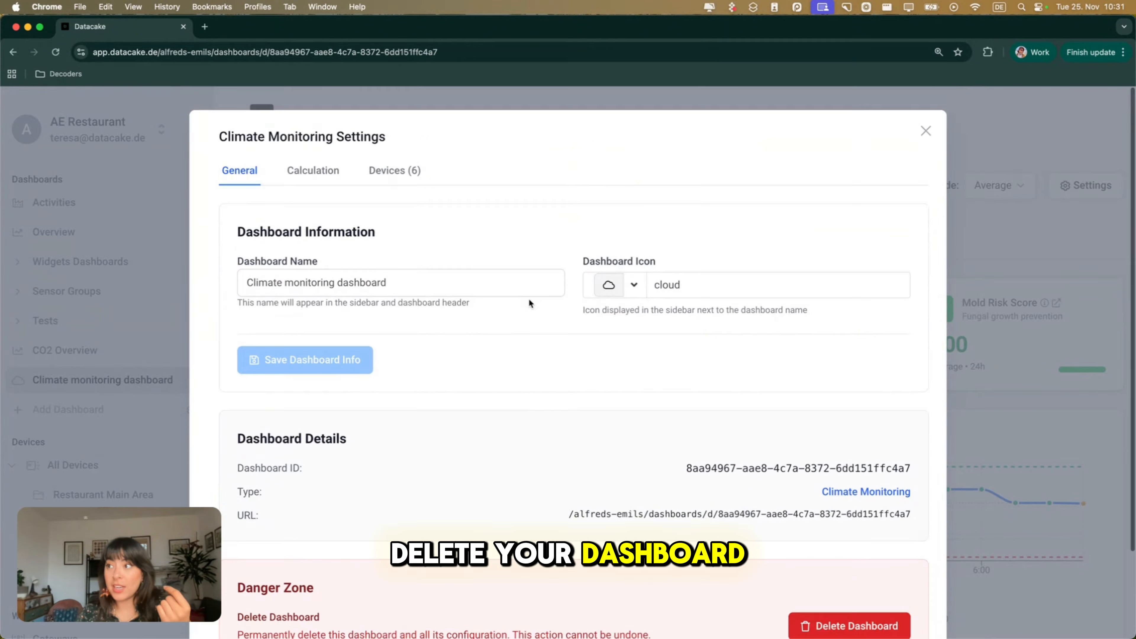
{"action": "left_click", "coordinate": [312, 170]}
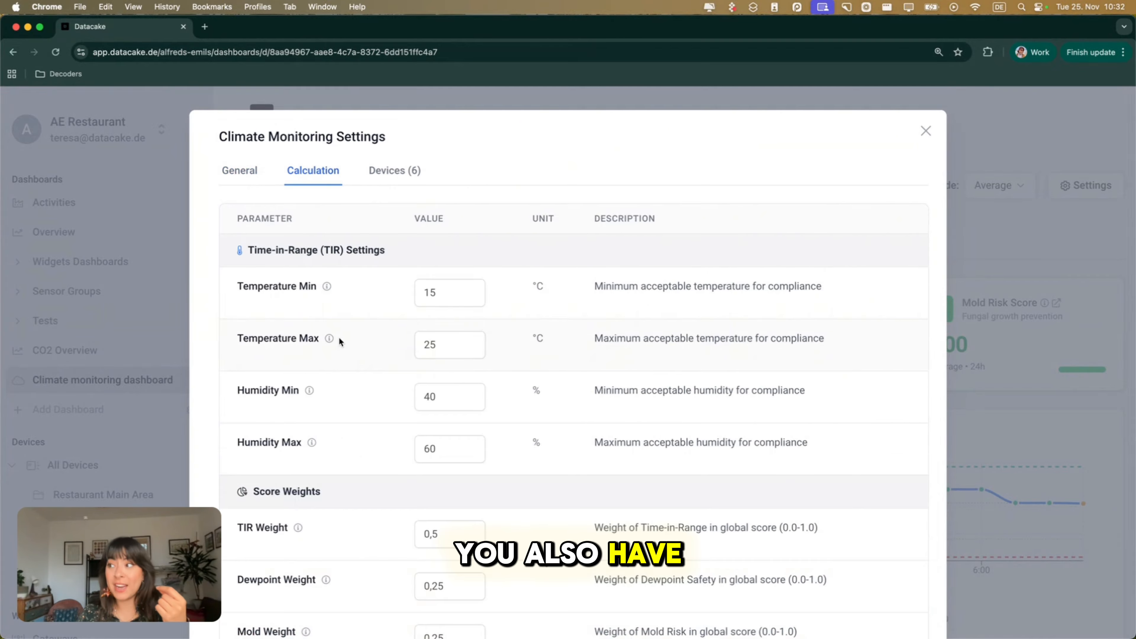
{"action": "scroll", "coordinate": [340, 355], "scroll_direction": "down", "scroll_amount": 1}
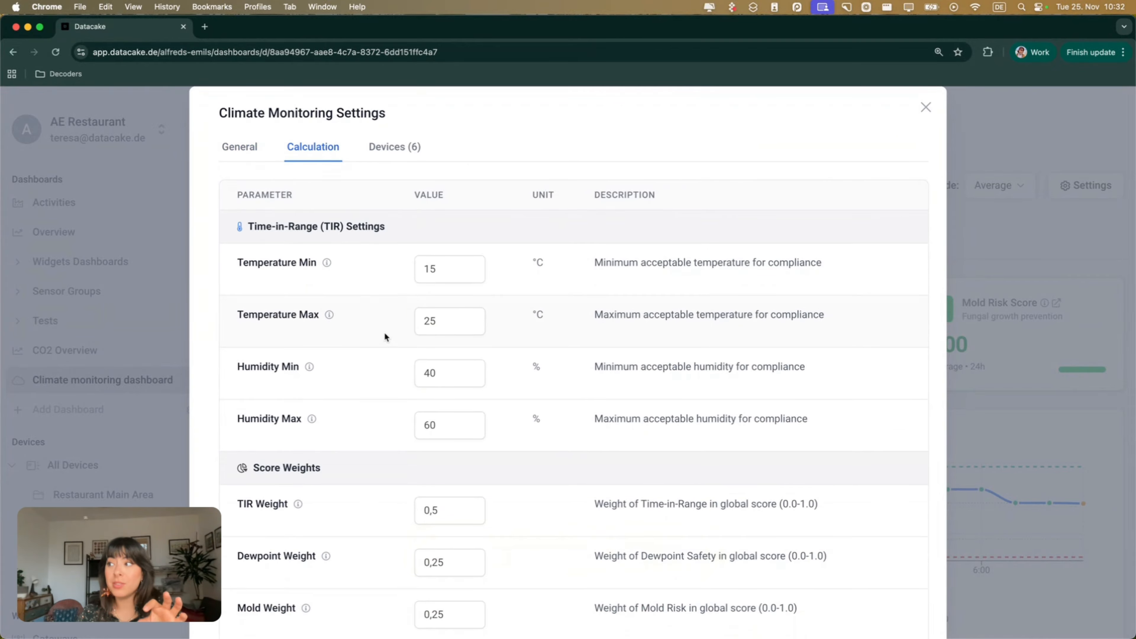
{"action": "scroll", "coordinate": [385, 332], "scroll_direction": "down", "scroll_amount": 2}
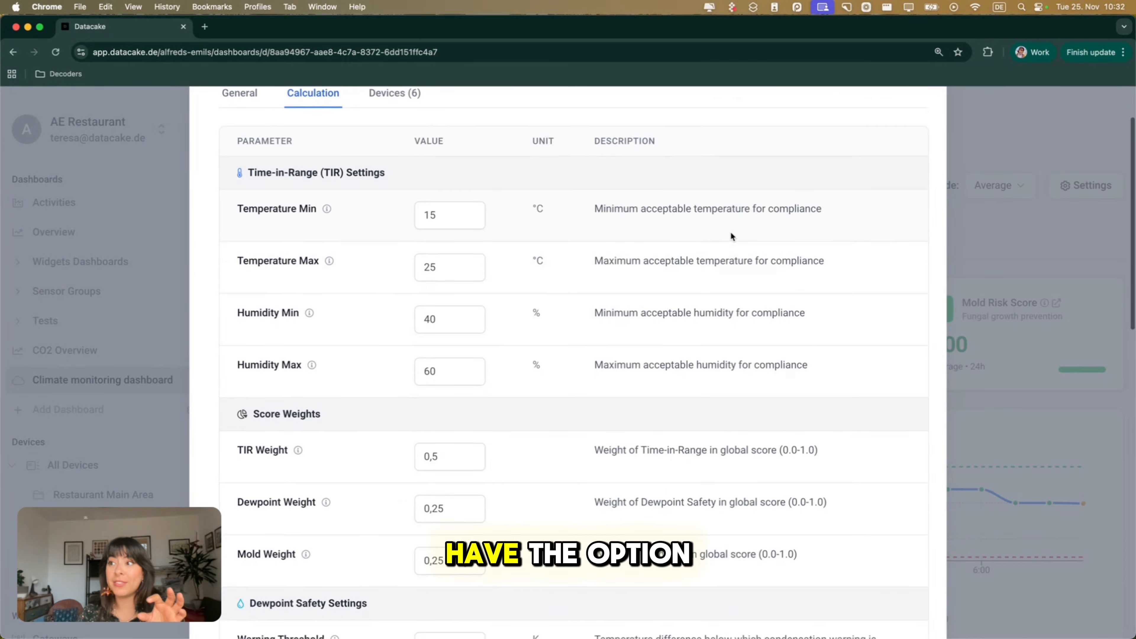
{"action": "scroll", "coordinate": [731, 233], "scroll_direction": "down", "scroll_amount": 2}
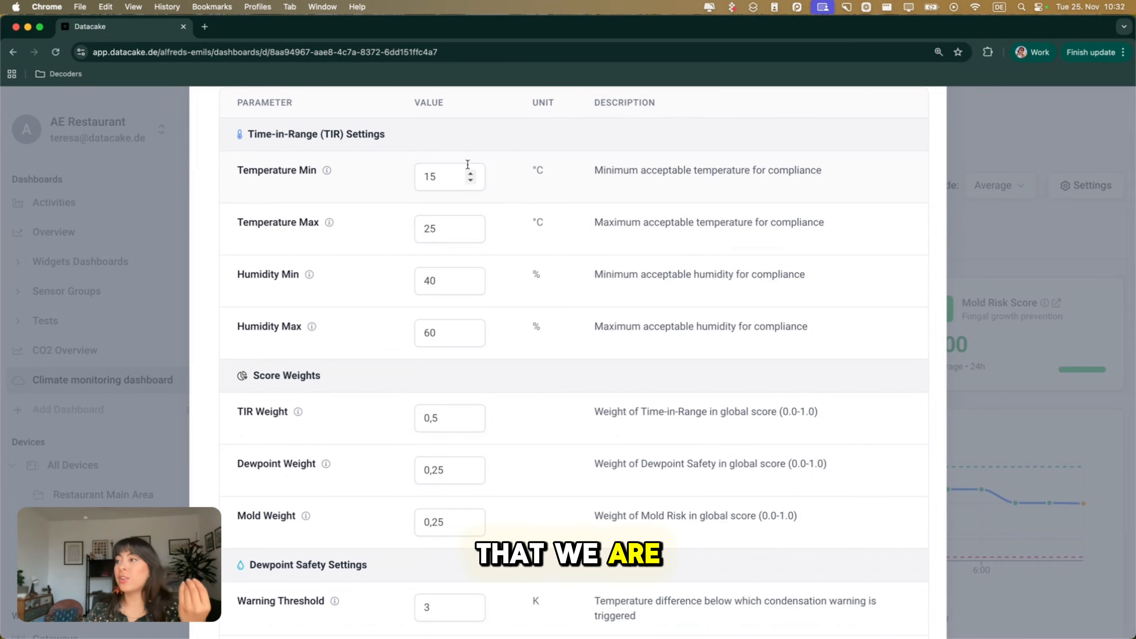
{"action": "scroll", "coordinate": [467, 167], "scroll_direction": "down", "scroll_amount": 2}
{"action": "scroll", "coordinate": [522, 308], "scroll_direction": "down", "scroll_amount": 3}
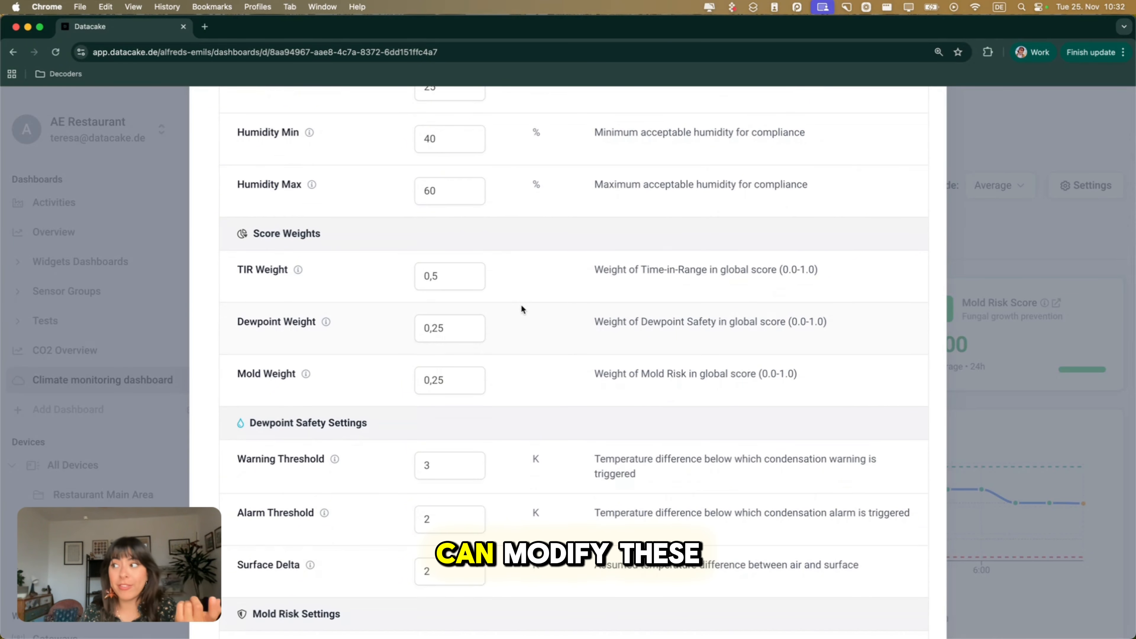
Review the dewpoint safety, mold risk, score classification and aggregation mode parameters, and close the settings without saving.
{"action": "scroll", "coordinate": [521, 309], "scroll_direction": "down", "scroll_amount": 5}
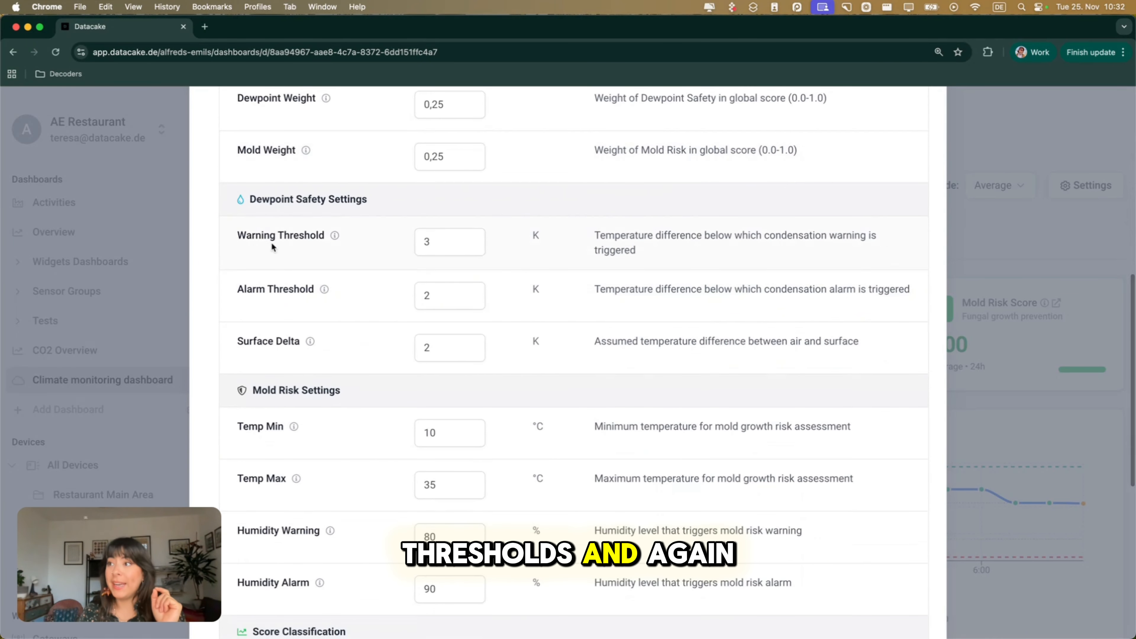
{"action": "scroll", "coordinate": [459, 307], "scroll_direction": "down", "scroll_amount": 2}
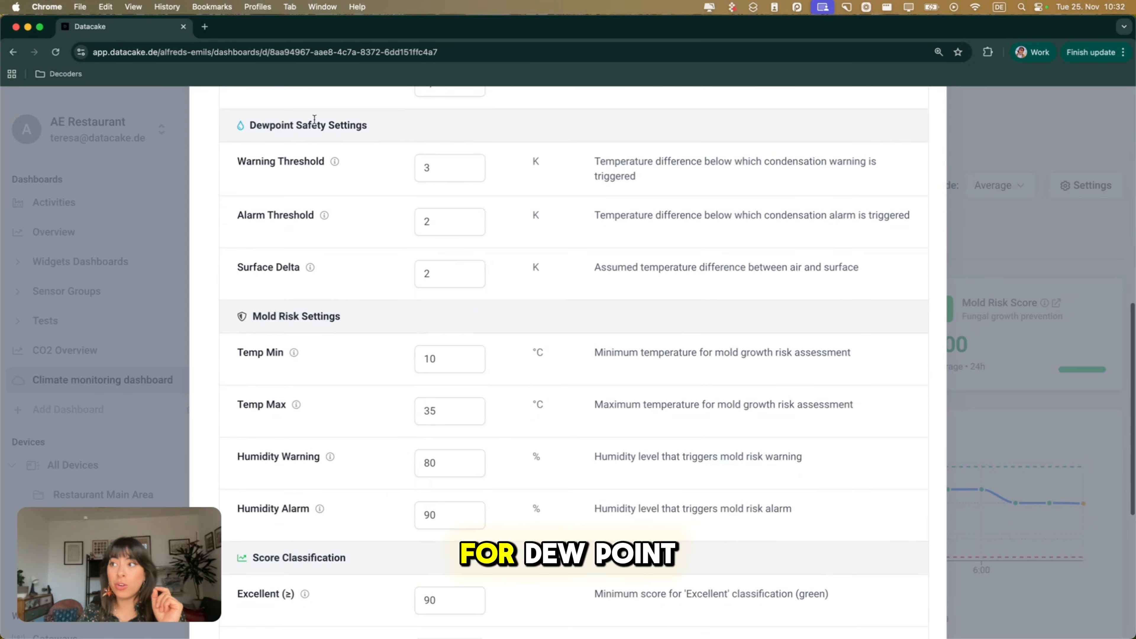
{"action": "scroll", "coordinate": [314, 260], "scroll_direction": "down", "scroll_amount": 2}
{"action": "scroll", "coordinate": [314, 260], "scroll_direction": "down", "scroll_amount": 6}
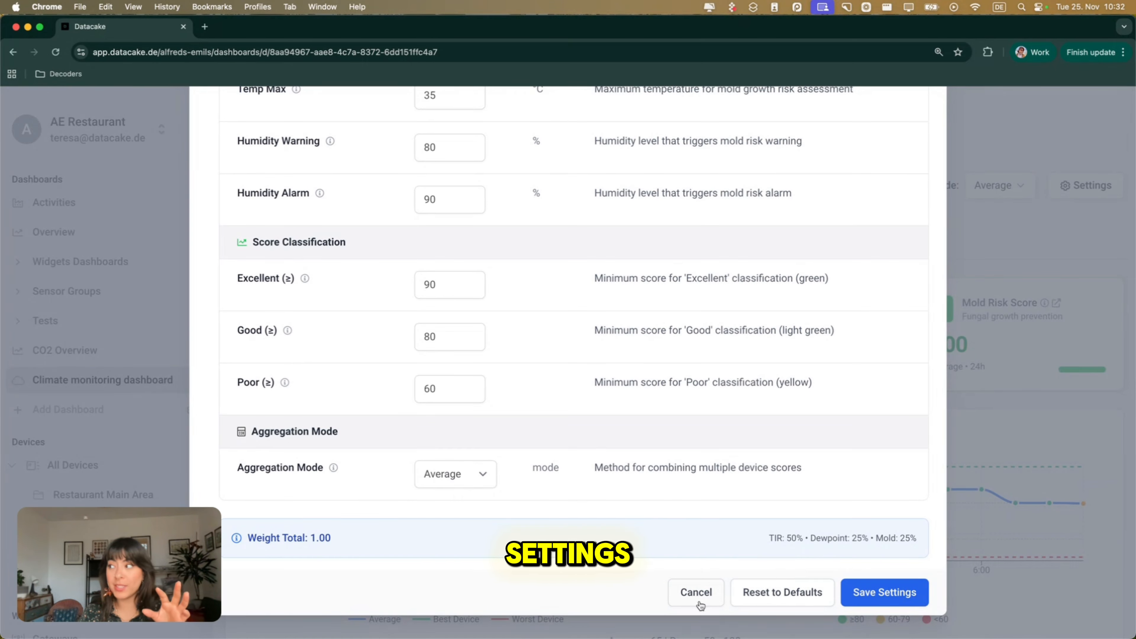
{"action": "left_click", "coordinate": [696, 593]}
Examine the 24-hour Climate Score Trend chart on the dashboard overview, including the best, worst and average device scores at 18:00.
{"action": "scroll", "coordinate": [646, 251], "scroll_direction": "down", "scroll_amount": 6}
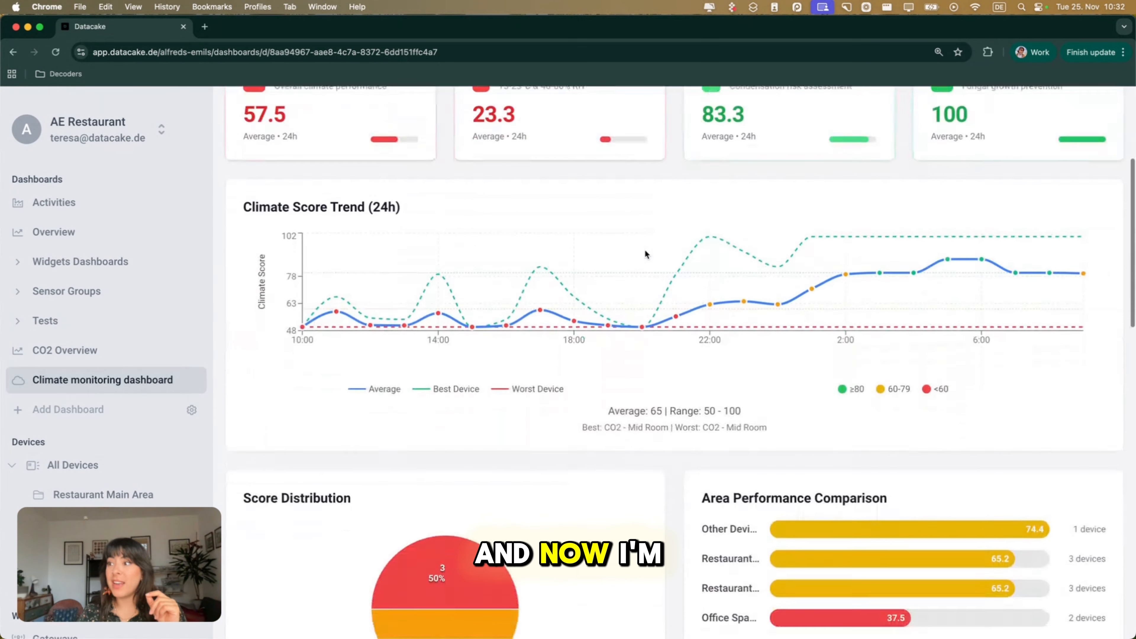
{"action": "scroll", "coordinate": [645, 251], "scroll_direction": "up", "scroll_amount": 3}
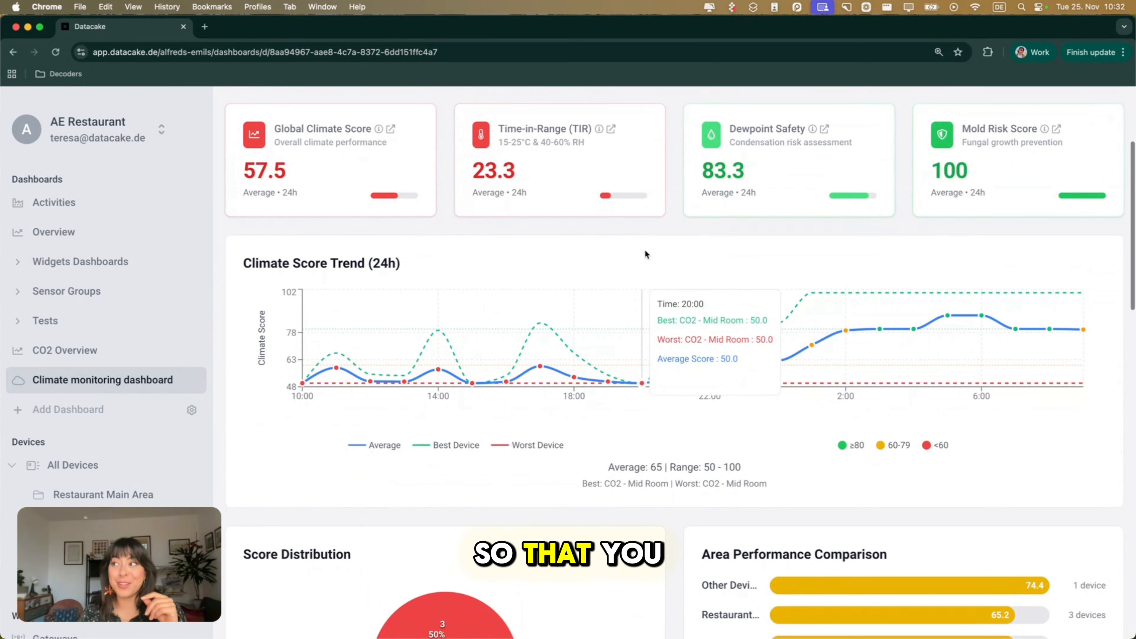
{"action": "scroll", "coordinate": [646, 254], "scroll_direction": "down", "scroll_amount": 3}
{"action": "scroll", "coordinate": [645, 253], "scroll_direction": "down", "scroll_amount": 2}
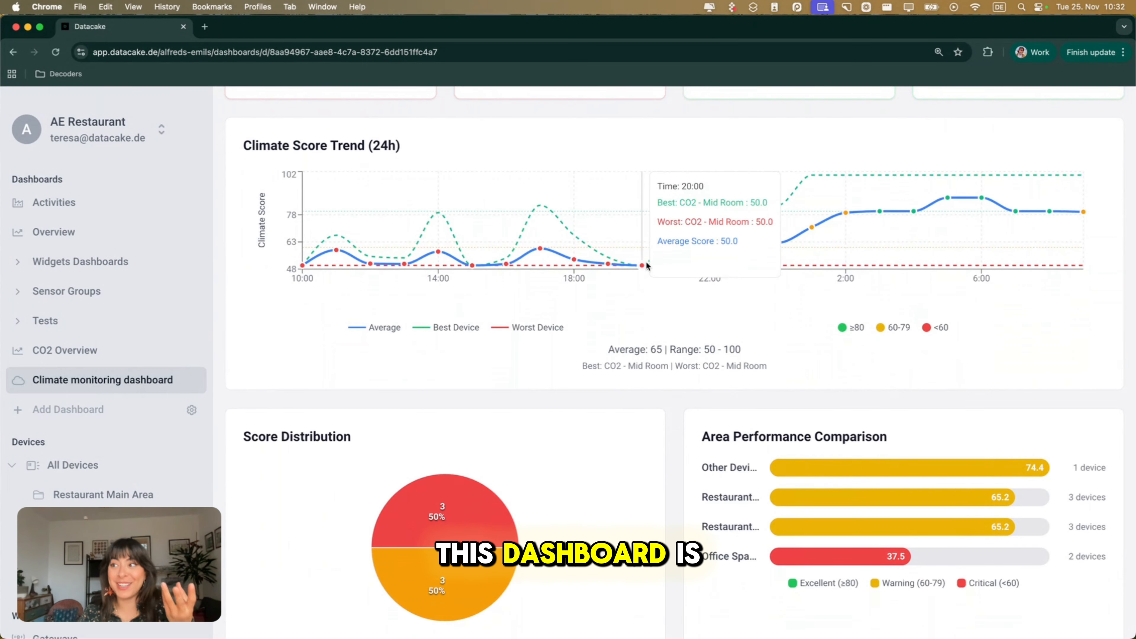
{"action": "mouse_move", "coordinate": [575, 251]}
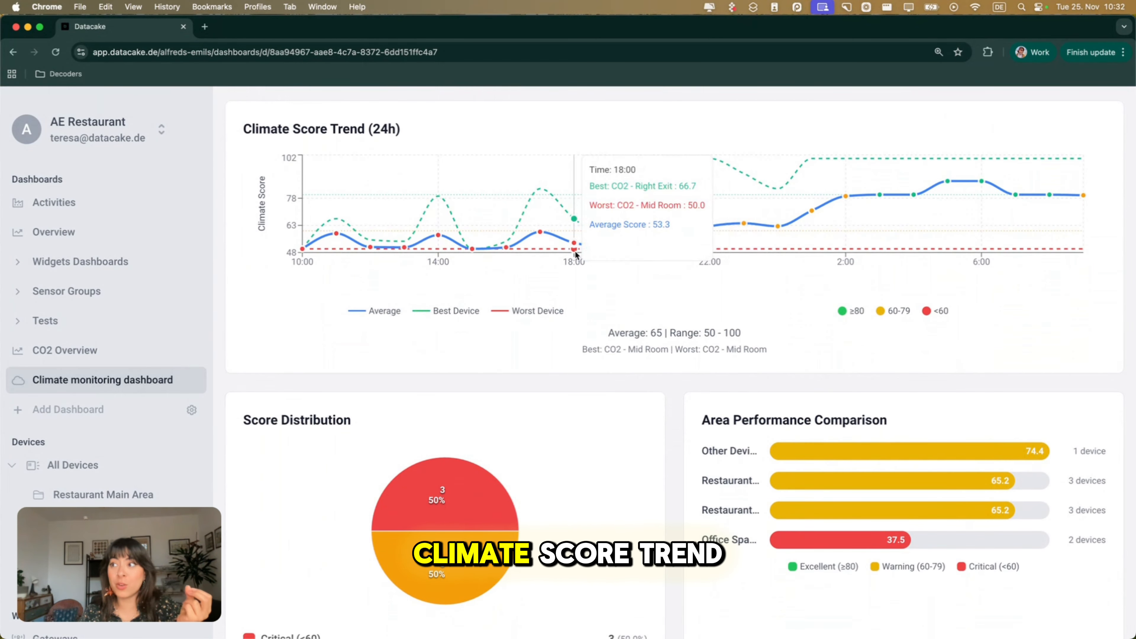
{"action": "scroll", "coordinate": [574, 250], "scroll_direction": "down", "scroll_amount": 2}
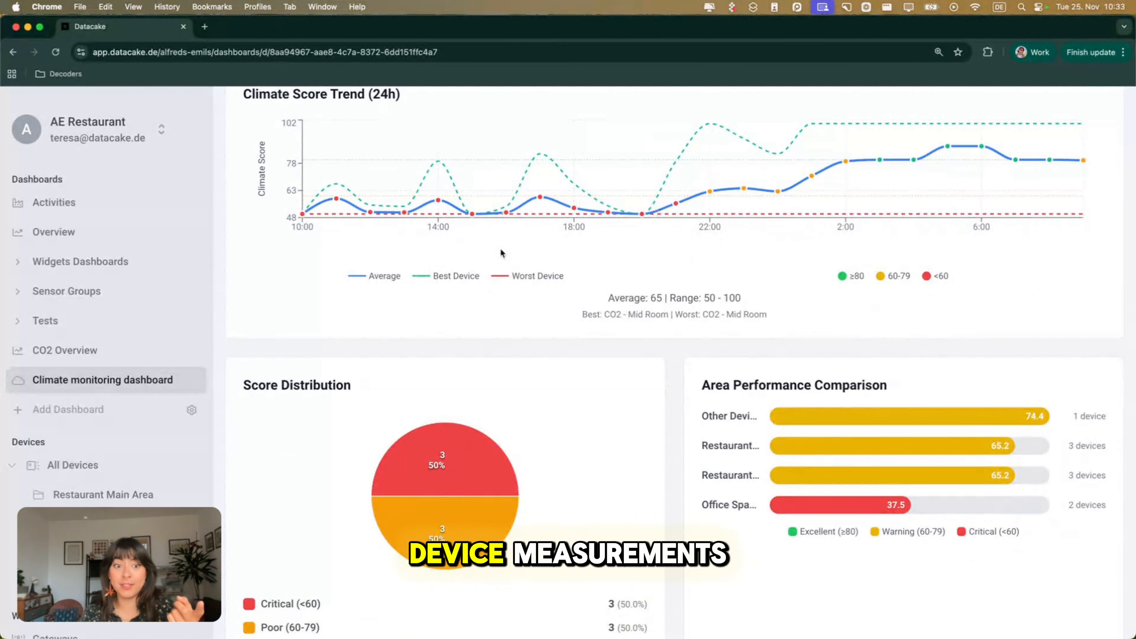
Examine the Area Performance Comparison bars and the critical share of devices in the Score Distribution chart.
{"action": "scroll", "coordinate": [500, 248], "scroll_direction": "down", "scroll_amount": 5}
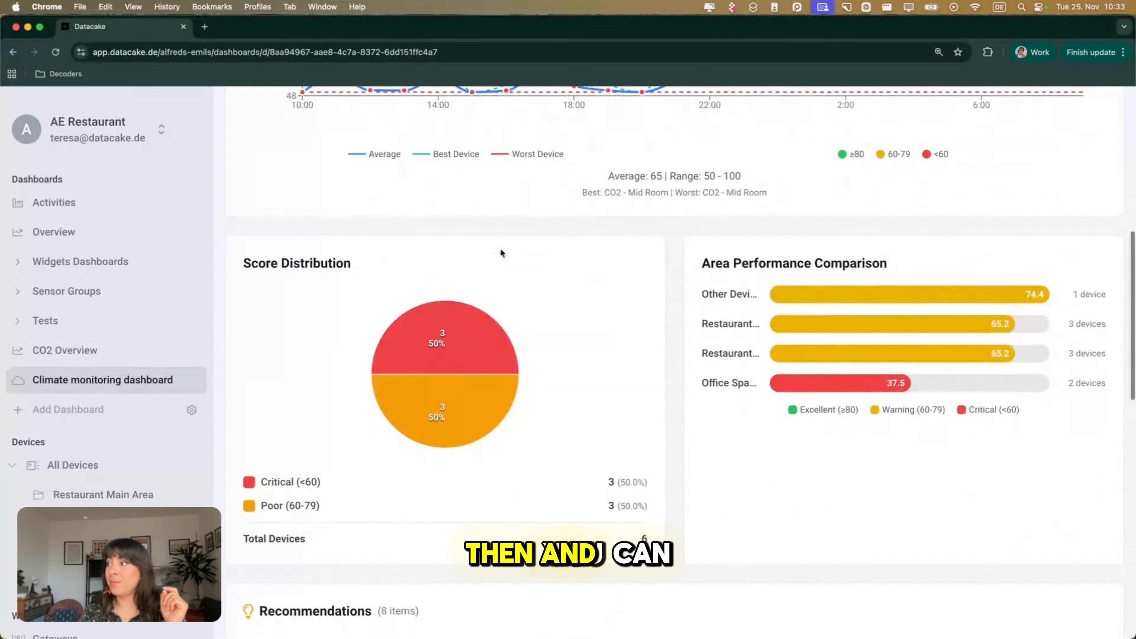
{"action": "scroll", "coordinate": [820, 359], "scroll_direction": "down", "scroll_amount": 1}
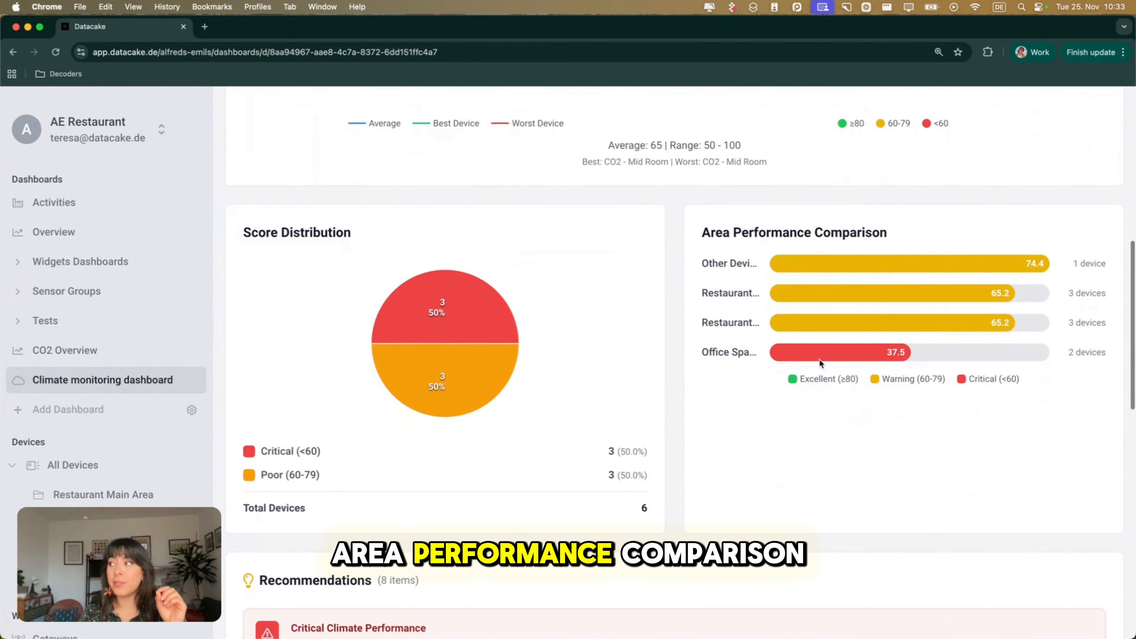
{"action": "scroll", "coordinate": [819, 359], "scroll_direction": "down", "scroll_amount": 1}
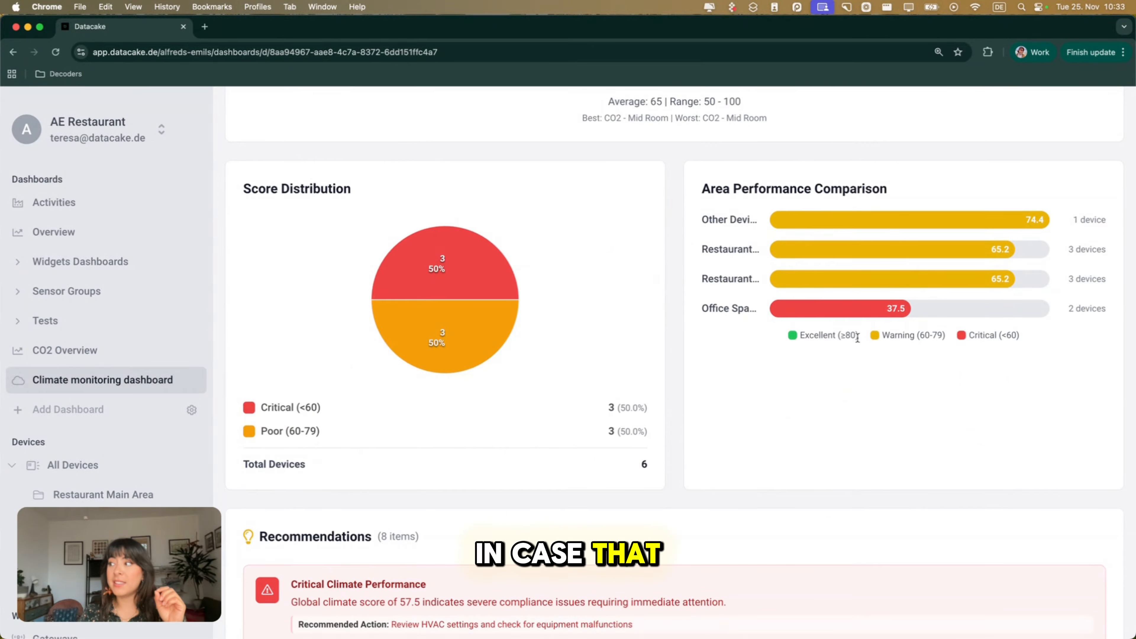
{"action": "scroll", "coordinate": [777, 397], "scroll_direction": "down", "scroll_amount": 1}
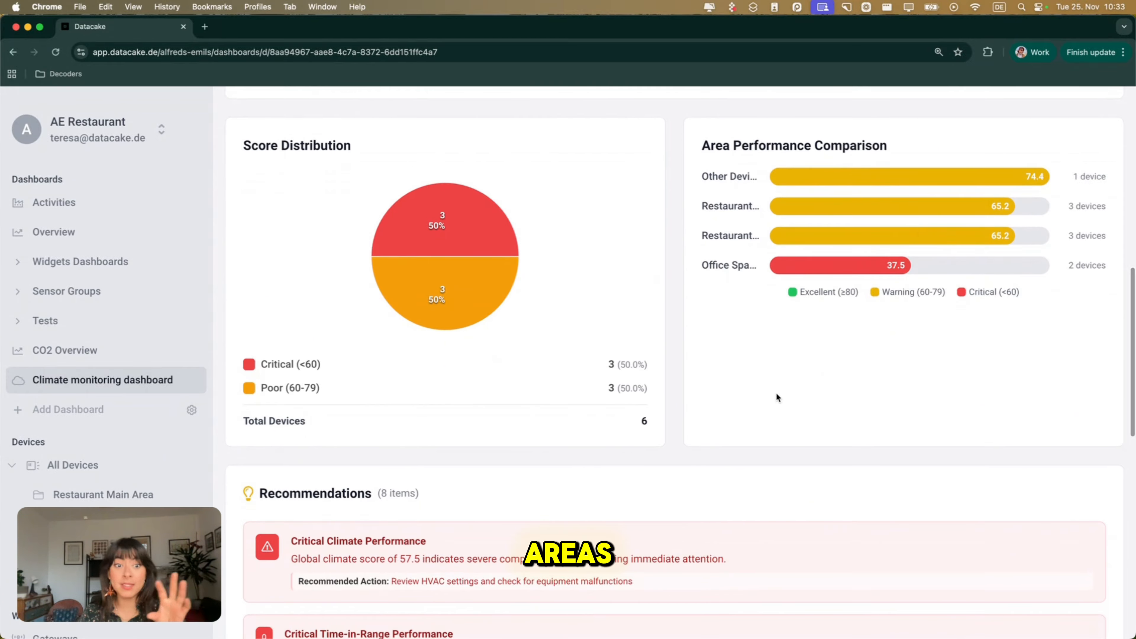
{"action": "scroll", "coordinate": [777, 397], "scroll_direction": "down", "scroll_amount": 1}
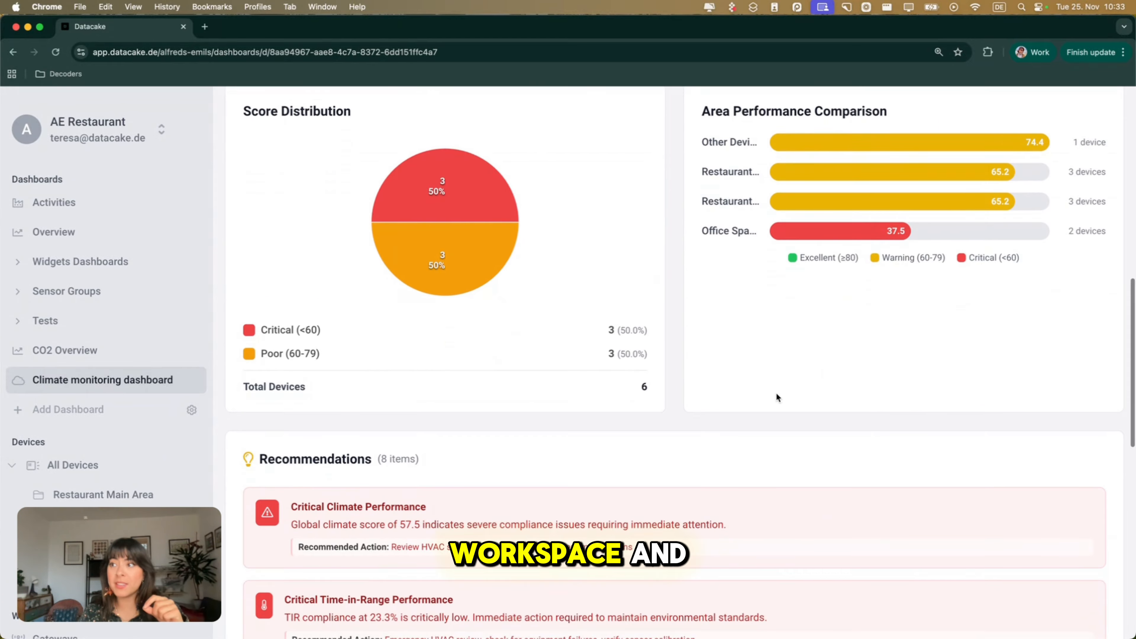
{"action": "mouse_move", "coordinate": [408, 193]}
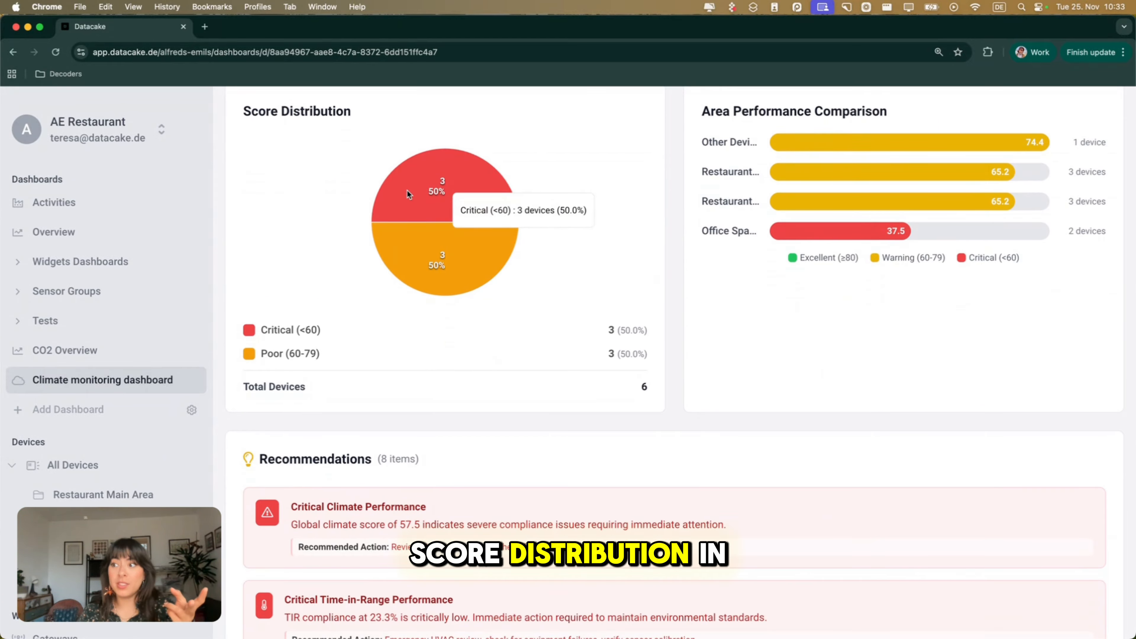
{"action": "scroll", "coordinate": [407, 192], "scroll_direction": "down", "scroll_amount": 1}
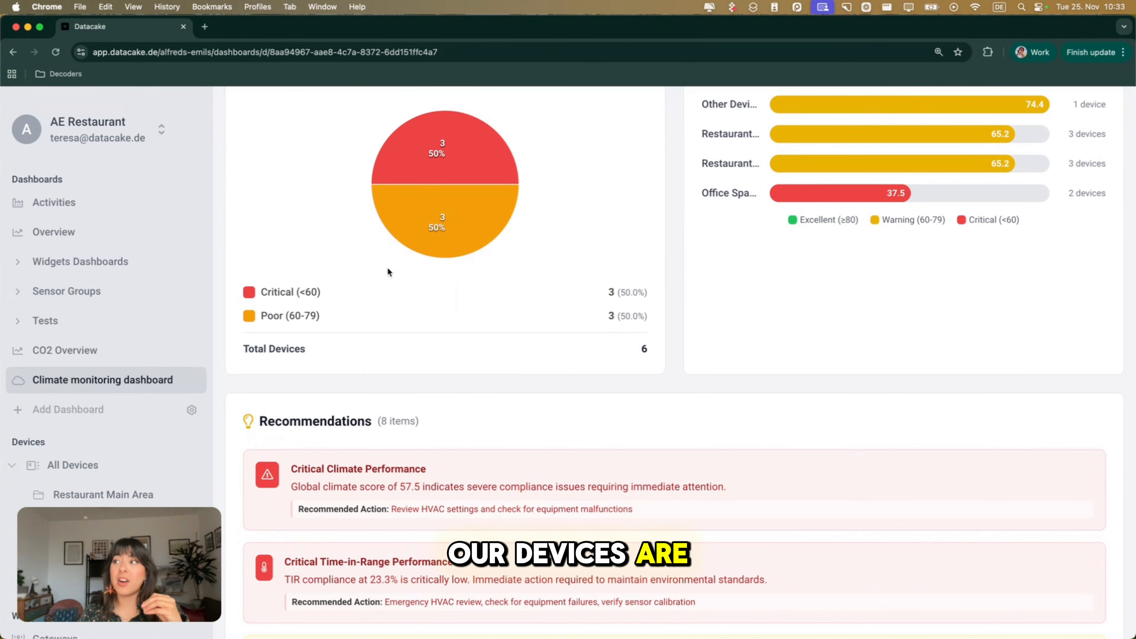
Read through the Recommendations list on the overview, from the critical climate items to the TIR inconsistency item, including their recommended actions.
{"action": "scroll", "coordinate": [520, 295], "scroll_direction": "down", "scroll_amount": 2}
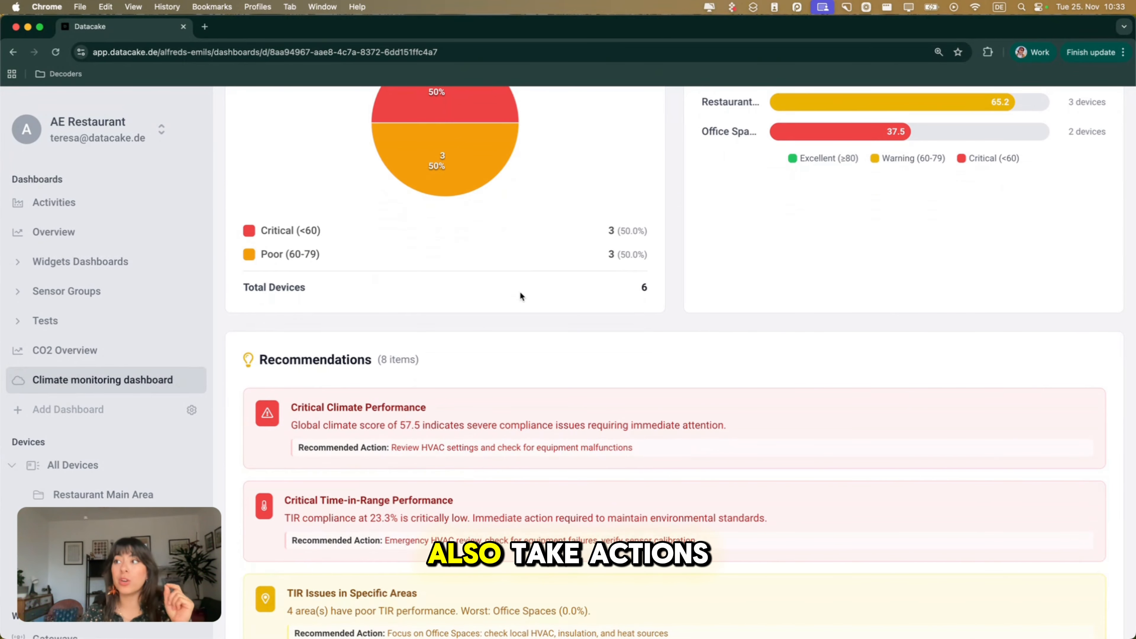
{"action": "scroll", "coordinate": [520, 296], "scroll_direction": "down", "scroll_amount": 2}
{"action": "scroll", "coordinate": [520, 296], "scroll_direction": "down", "scroll_amount": 5}
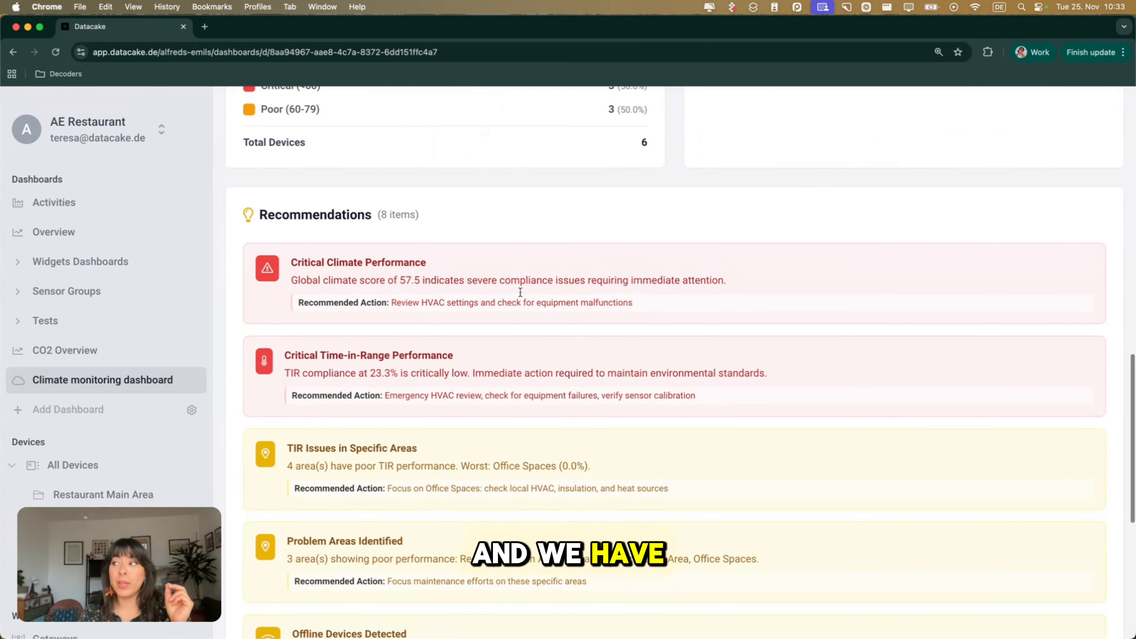
{"action": "scroll", "coordinate": [521, 291], "scroll_direction": "down", "scroll_amount": 1}
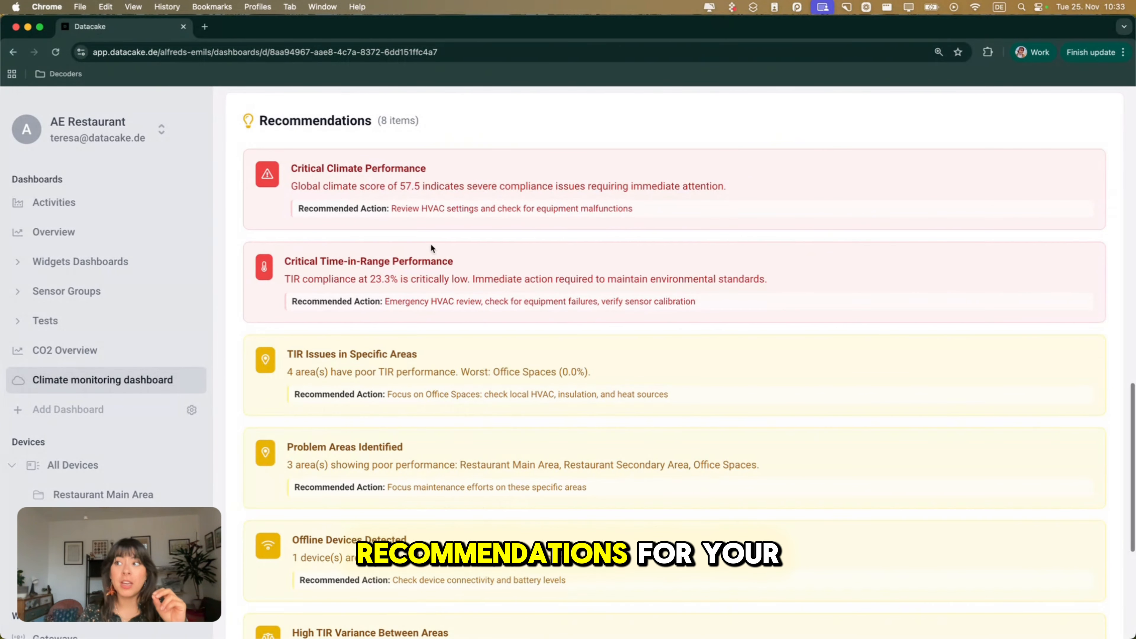
{"action": "scroll", "coordinate": [385, 502], "scroll_direction": "down", "scroll_amount": 1}
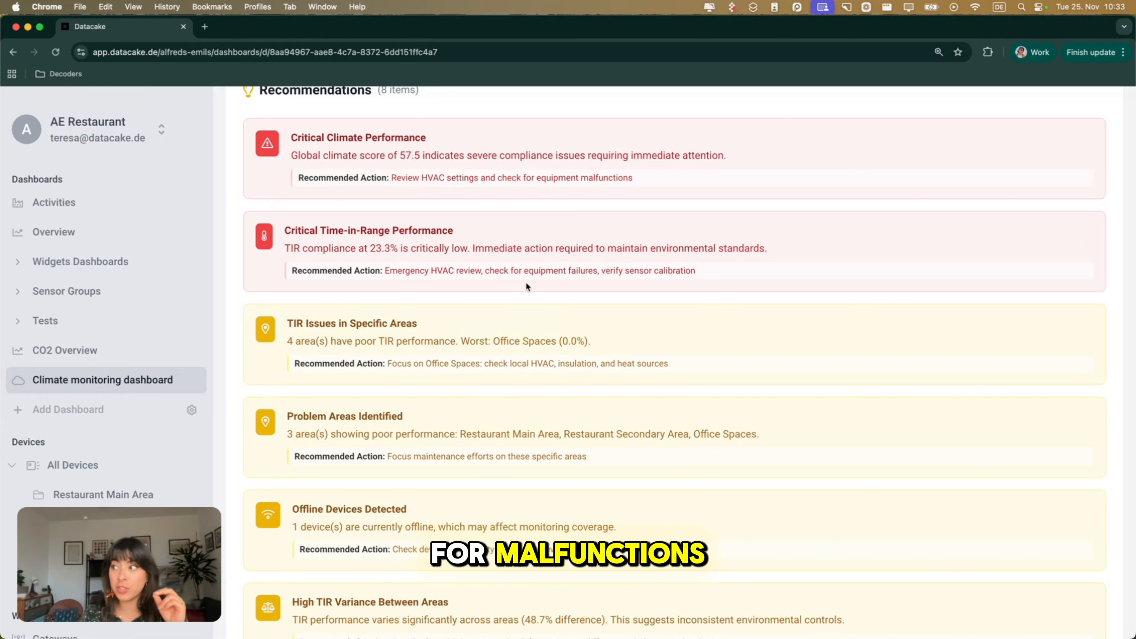
{"action": "scroll", "coordinate": [527, 282], "scroll_direction": "down", "scroll_amount": 1}
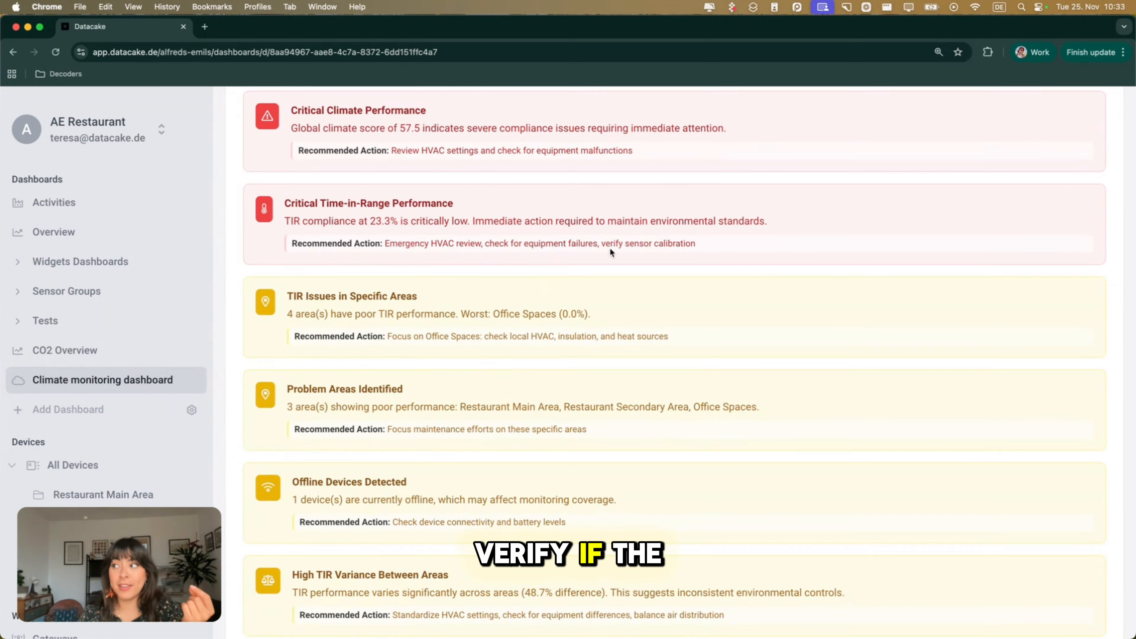
{"action": "scroll", "coordinate": [611, 250], "scroll_direction": "down", "scroll_amount": 1}
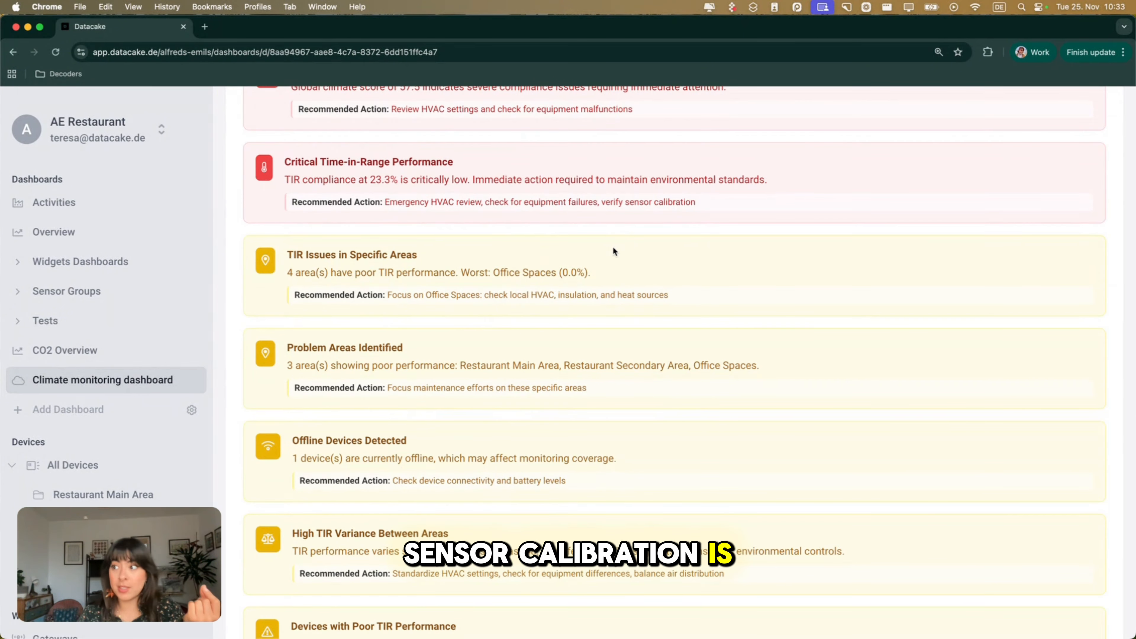
{"action": "scroll", "coordinate": [552, 310], "scroll_direction": "down", "scroll_amount": 1}
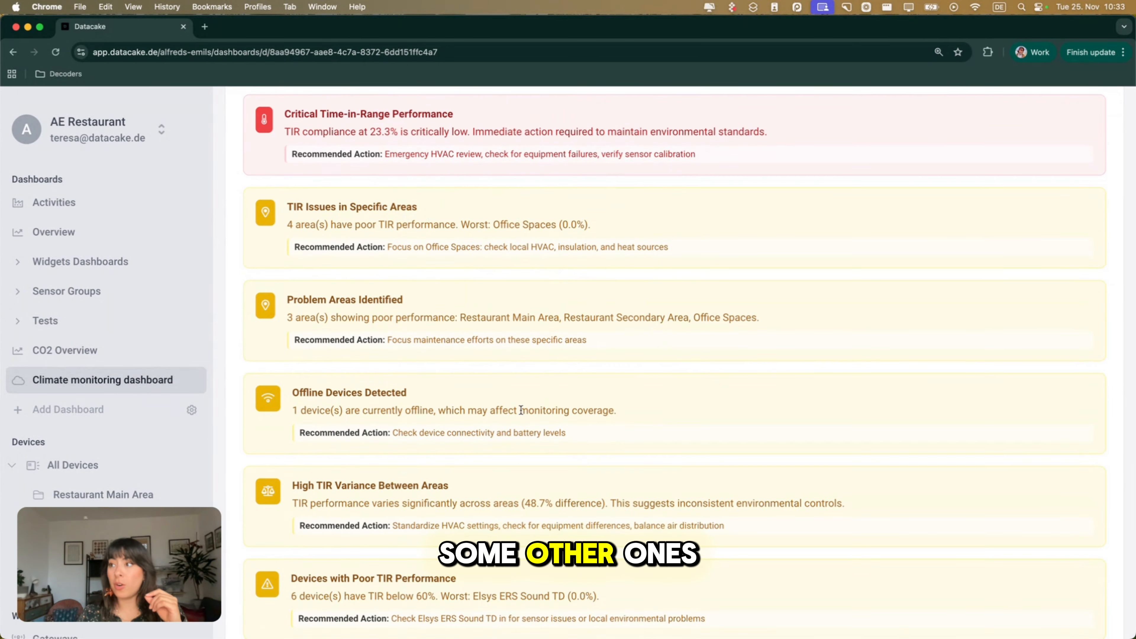
{"action": "scroll", "coordinate": [521, 410], "scroll_direction": "down", "scroll_amount": 1}
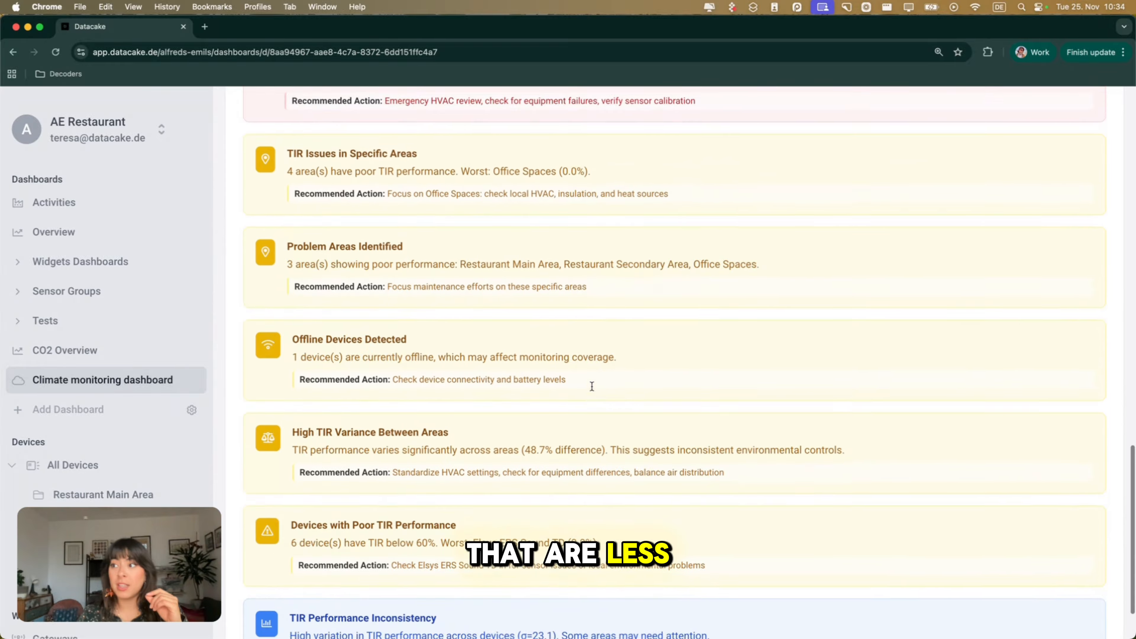
{"action": "scroll", "coordinate": [592, 386], "scroll_direction": "up", "scroll_amount": 1}
{"action": "scroll", "coordinate": [591, 388], "scroll_direction": "down", "scroll_amount": 3}
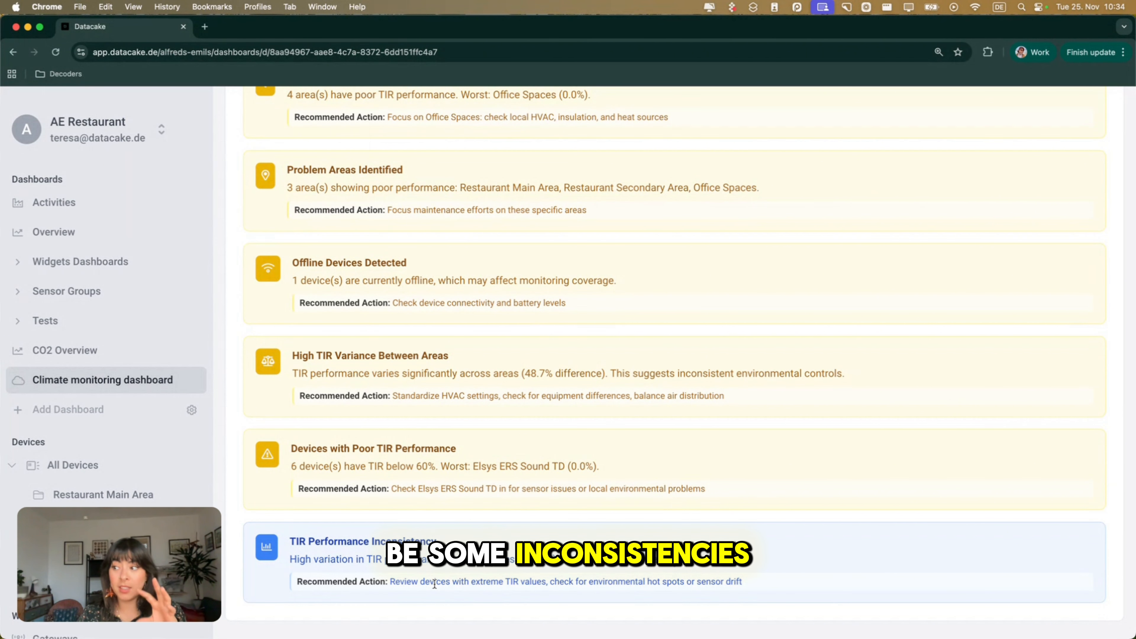
Open the Climate view and review the average temperature, humidity and range cards plus the Temperature Trend and Humidity Trend charts.
{"action": "scroll", "coordinate": [434, 585], "scroll_direction": "up", "scroll_amount": 15}
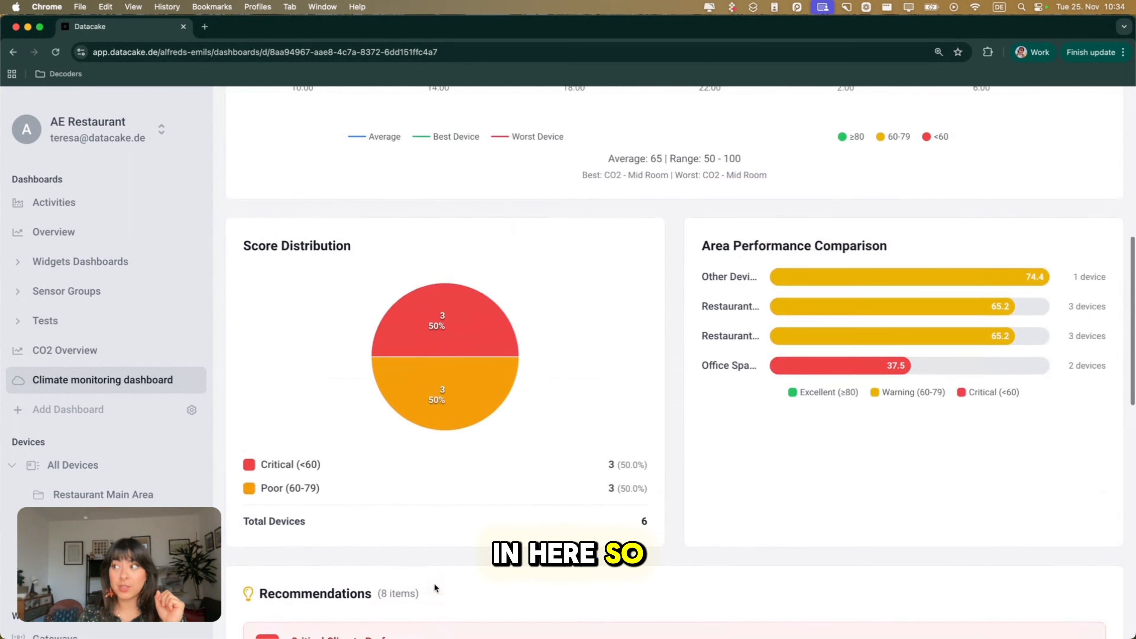
{"action": "scroll", "coordinate": [435, 588], "scroll_direction": "up", "scroll_amount": 10}
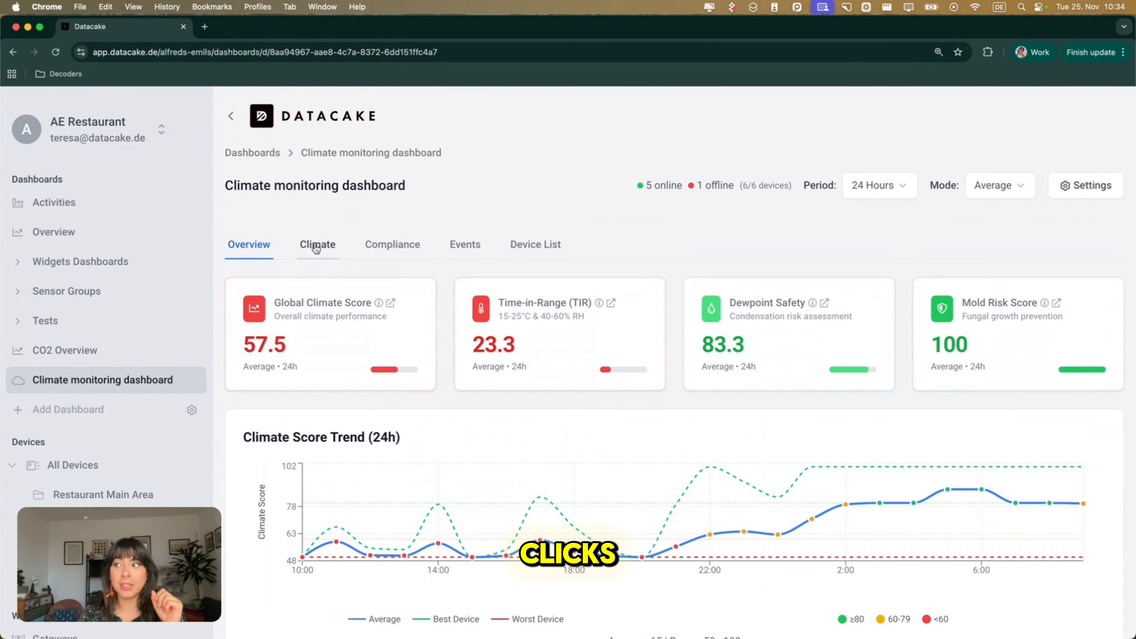
{"action": "left_click", "coordinate": [317, 247]}
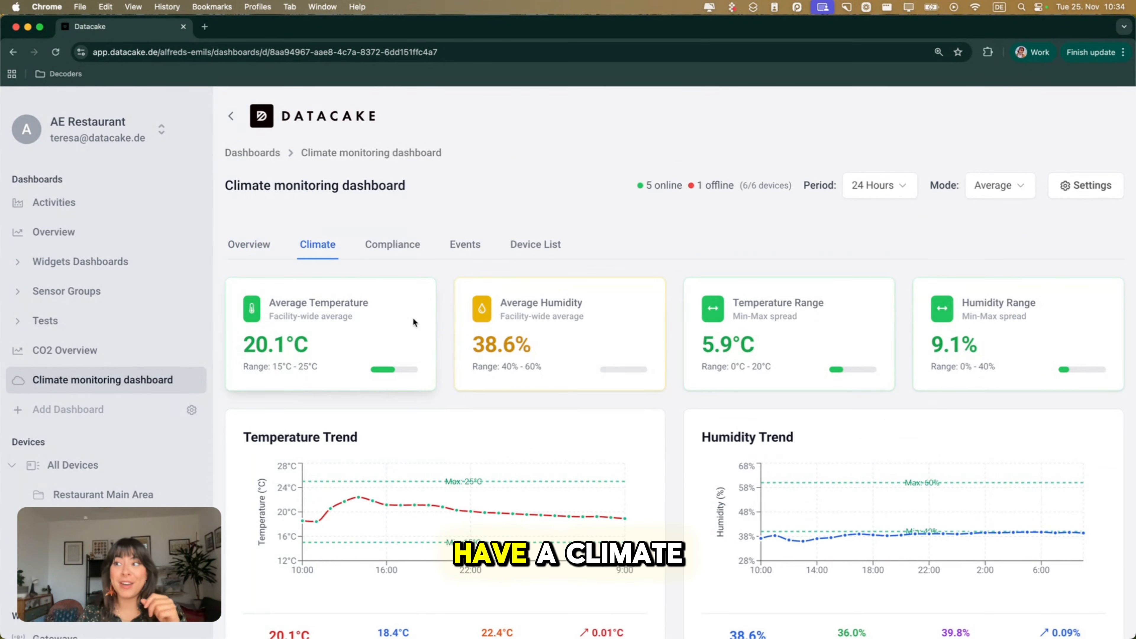
{"action": "scroll", "coordinate": [412, 317], "scroll_direction": "down", "scroll_amount": 3}
{"action": "scroll", "coordinate": [452, 336], "scroll_direction": "down", "scroll_amount": 3}
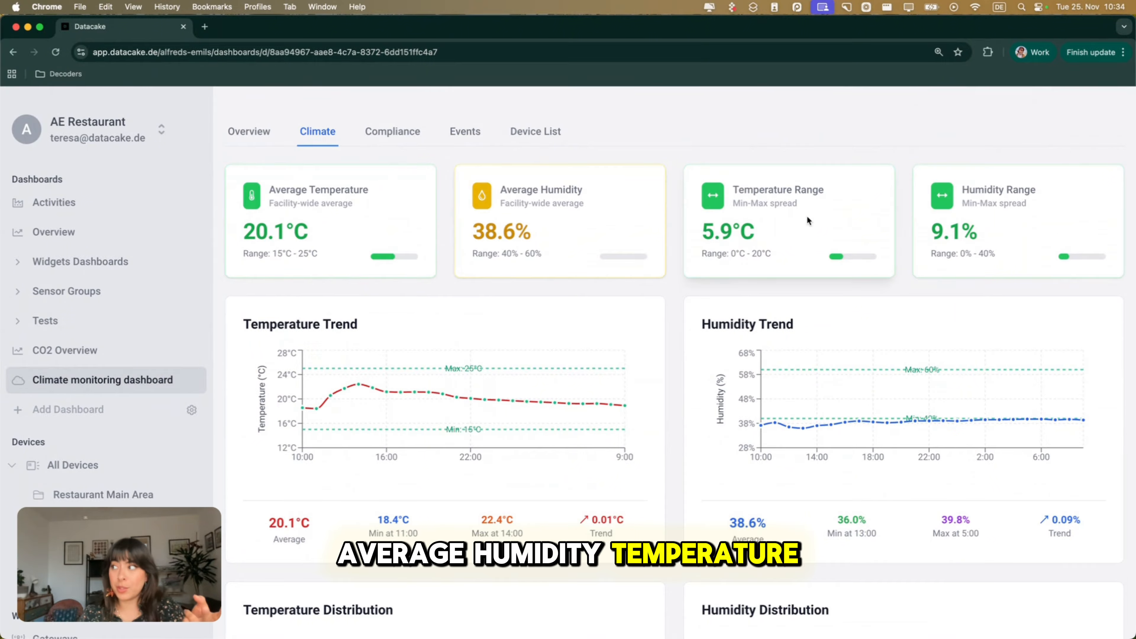
{"action": "scroll", "coordinate": [946, 231], "scroll_direction": "down", "scroll_amount": 5}
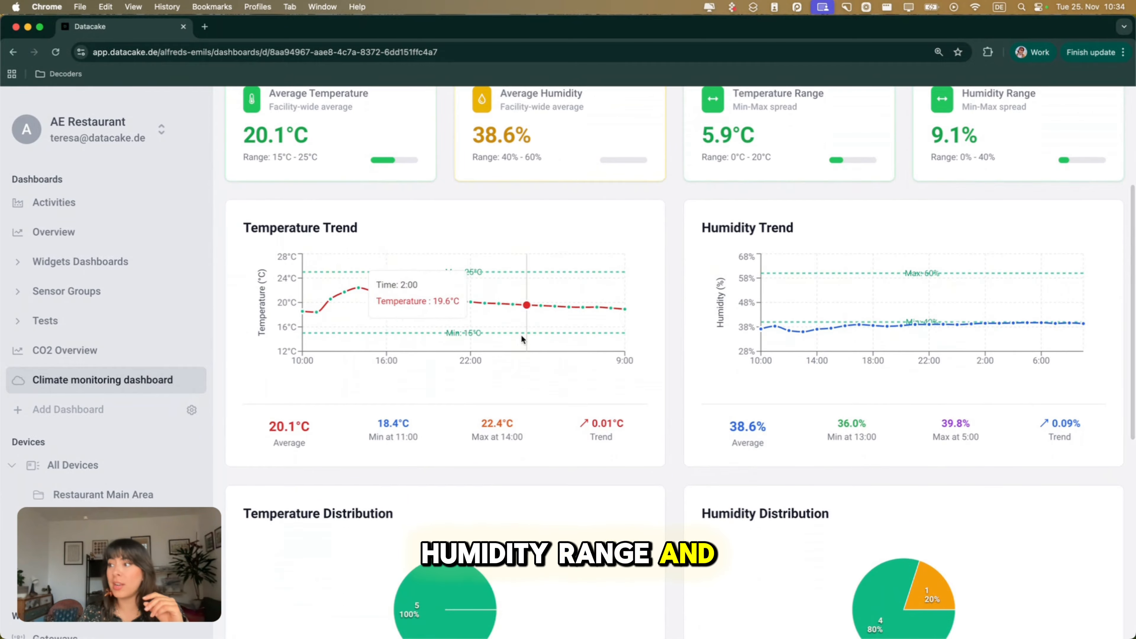
Examine the temperature and humidity distribution charts and compare the areas' averages, ranges and status in the Area Climate Summary.
{"action": "scroll", "coordinate": [521, 333], "scroll_direction": "down", "scroll_amount": 10}
{"action": "scroll", "coordinate": [677, 421], "scroll_direction": "down", "scroll_amount": 4}
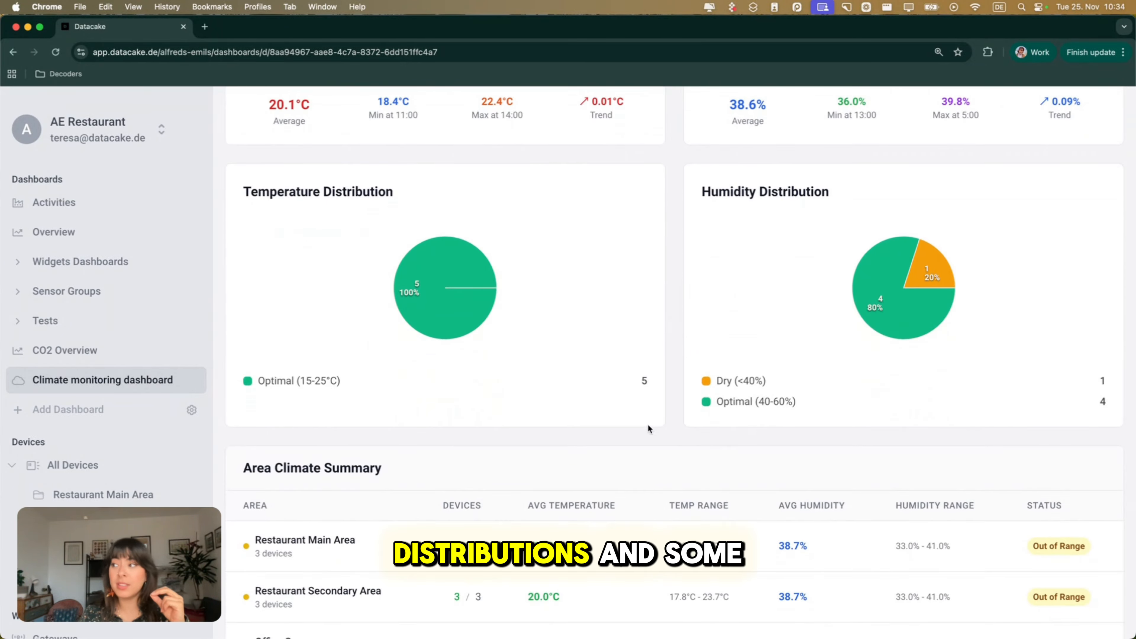
{"action": "scroll", "coordinate": [657, 461], "scroll_direction": "down", "scroll_amount": 4}
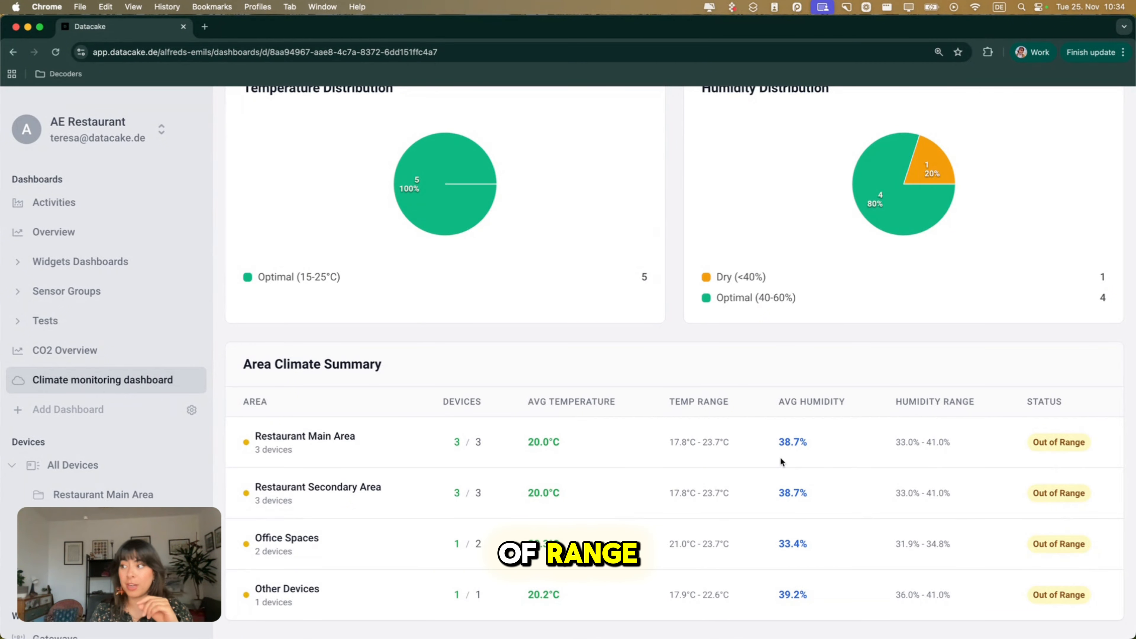
{"action": "scroll", "coordinate": [664, 446], "scroll_direction": "up", "scroll_amount": 1}
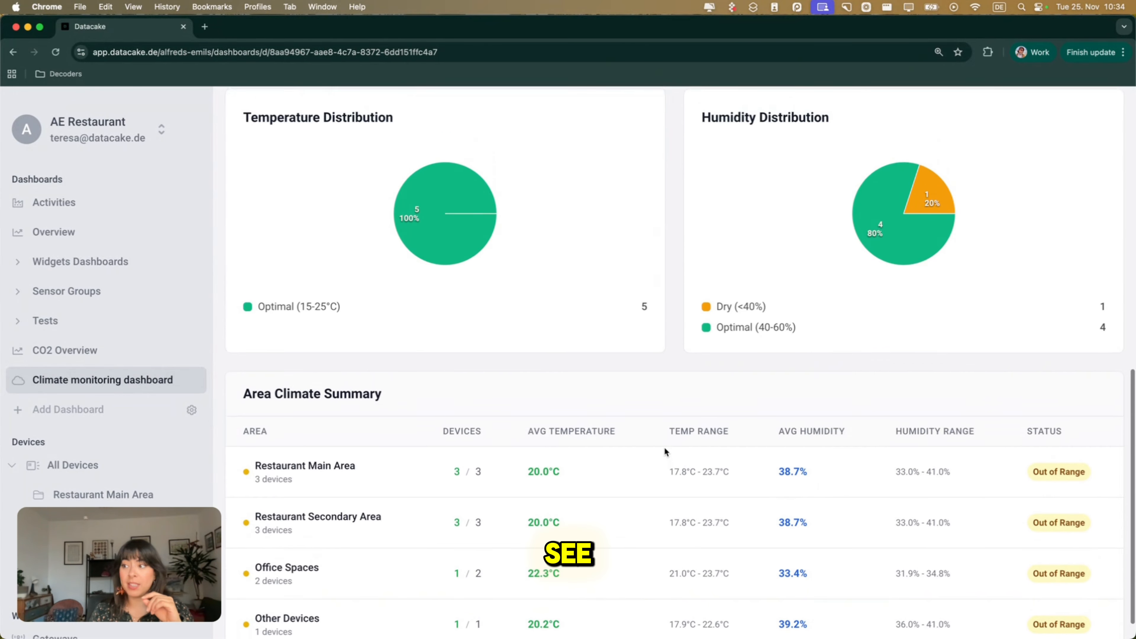
{"action": "scroll", "coordinate": [576, 392], "scroll_direction": "down", "scroll_amount": 1}
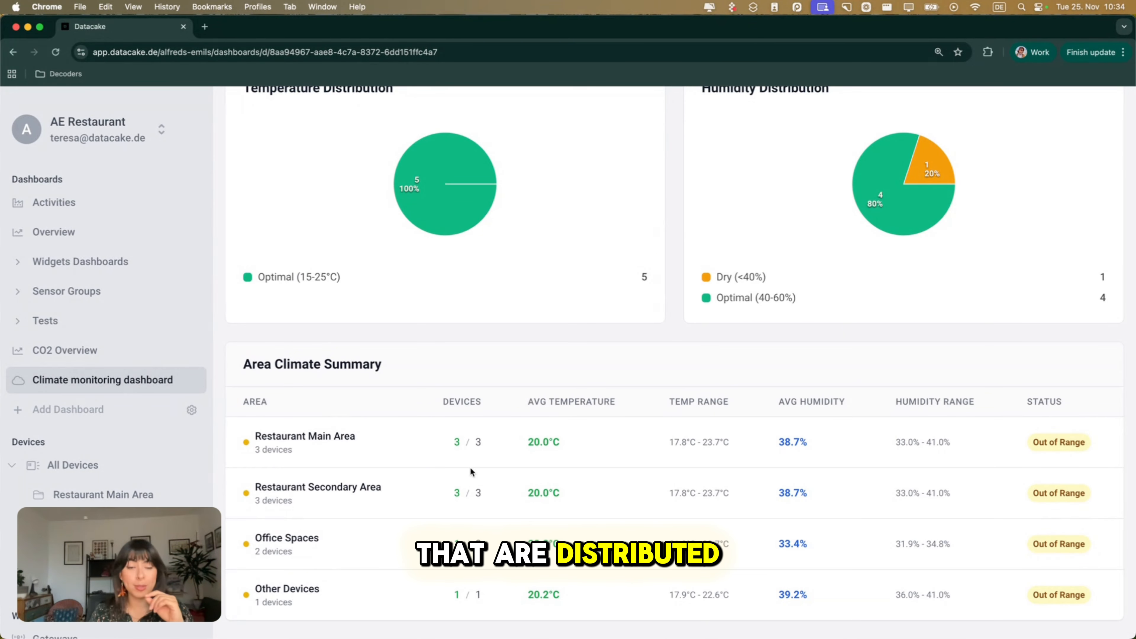
Open the Compliance view and review the 24-hour compliance metrics and the Area Compliance Breakdown.
{"action": "scroll", "coordinate": [496, 439], "scroll_direction": "up", "scroll_amount": 10}
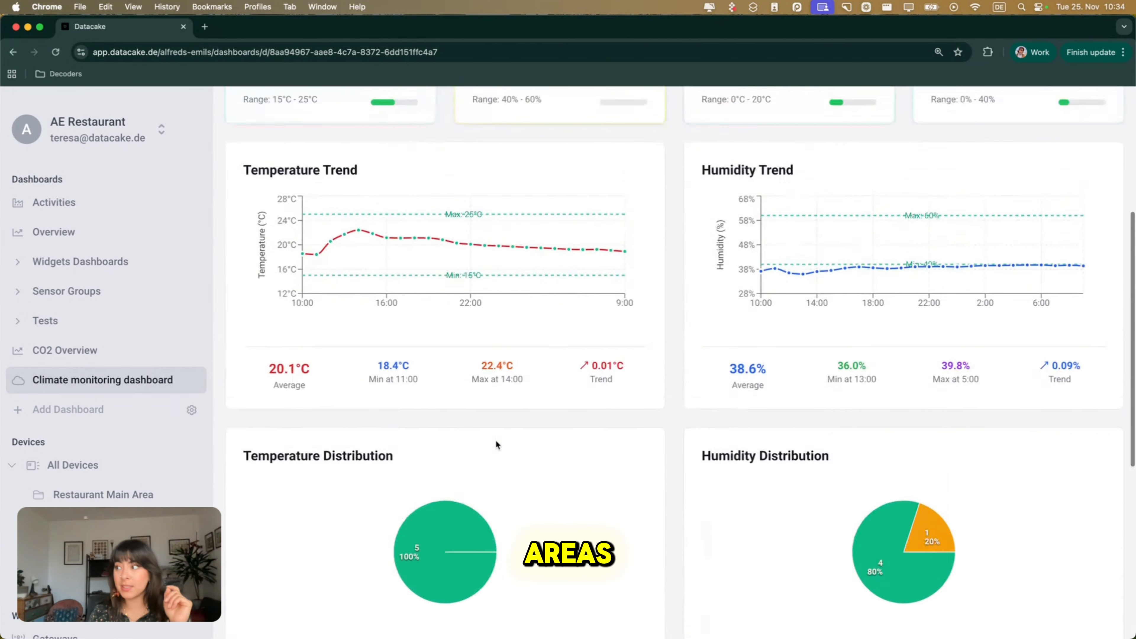
{"action": "scroll", "coordinate": [496, 440], "scroll_direction": "up", "scroll_amount": 7}
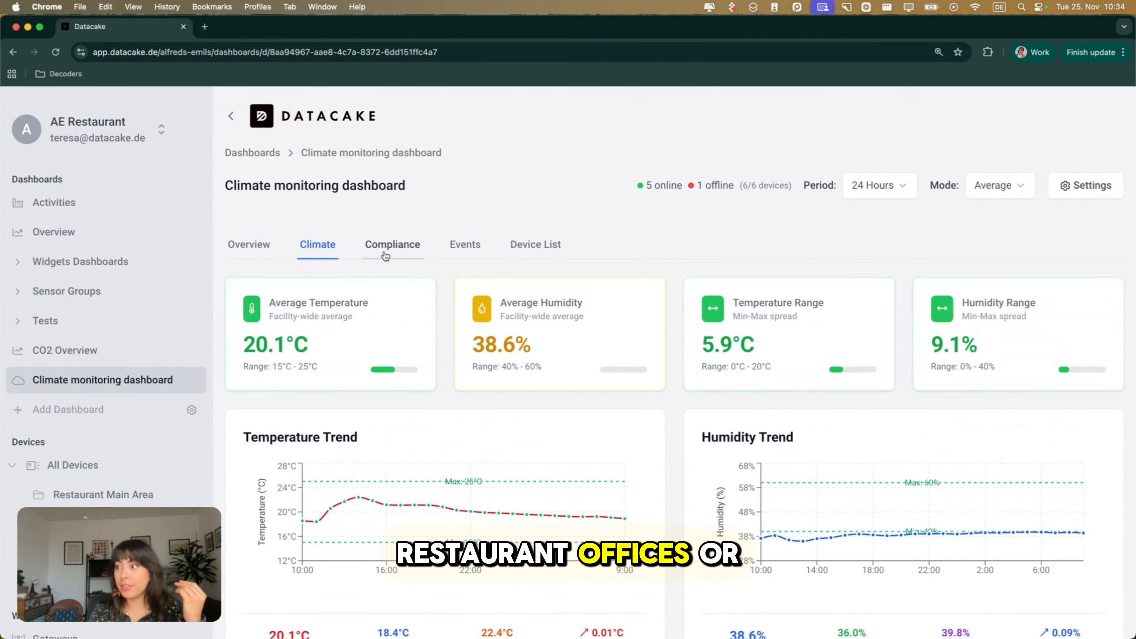
{"action": "left_click", "coordinate": [384, 255]}
{"action": "scroll", "coordinate": [583, 326], "scroll_direction": "down", "scroll_amount": 3}
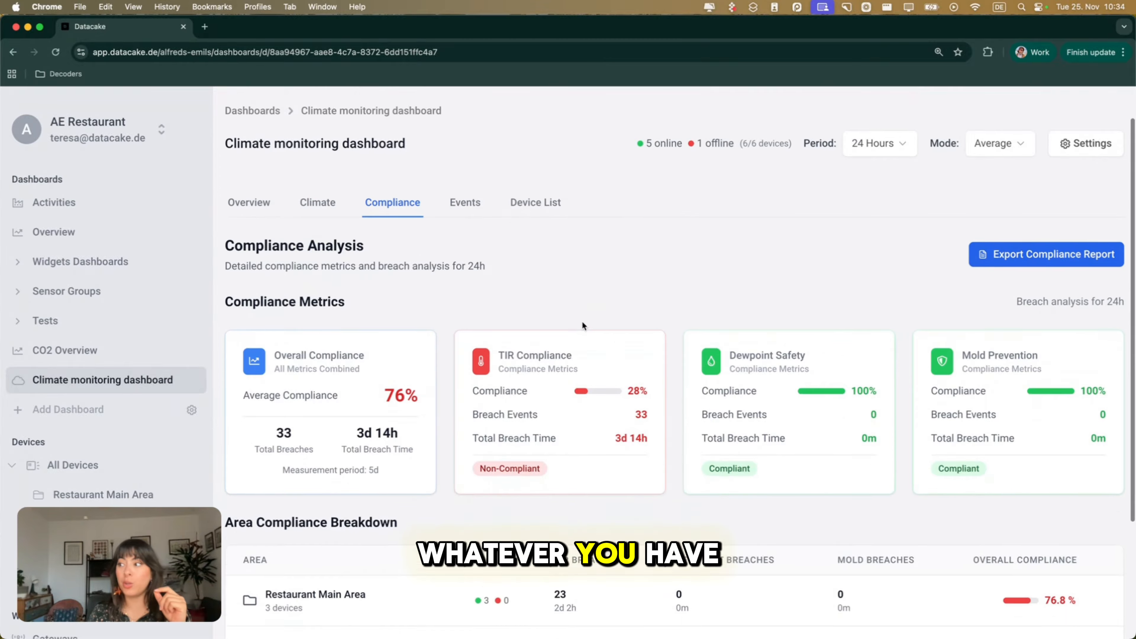
{"action": "scroll", "coordinate": [680, 327], "scroll_direction": "down", "scroll_amount": 1}
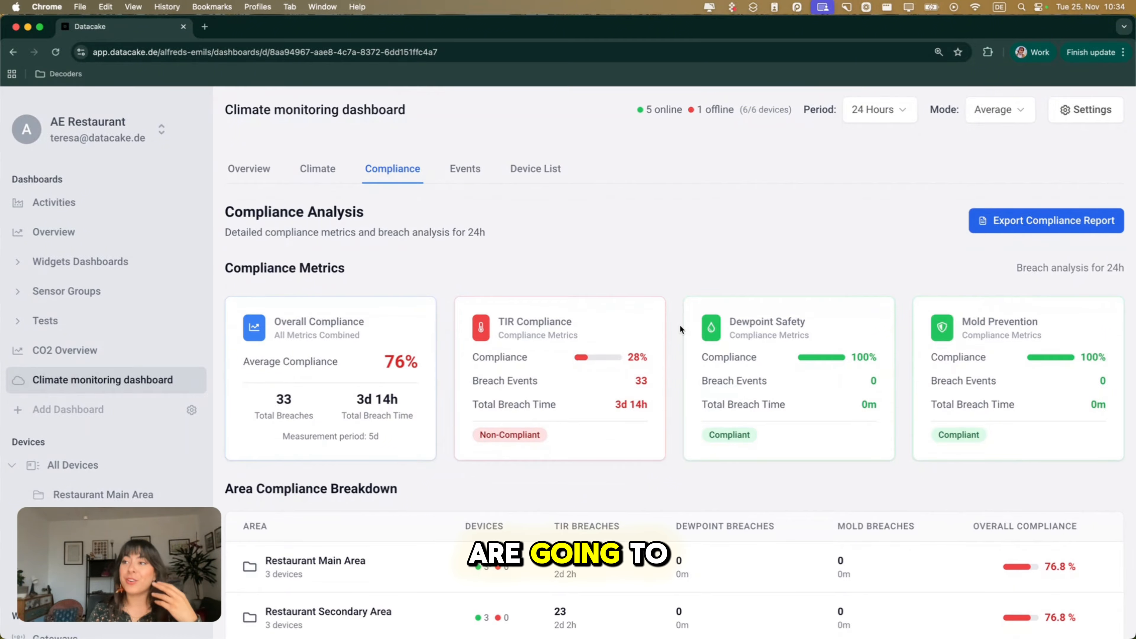
{"action": "scroll", "coordinate": [679, 329], "scroll_direction": "down", "scroll_amount": 3}
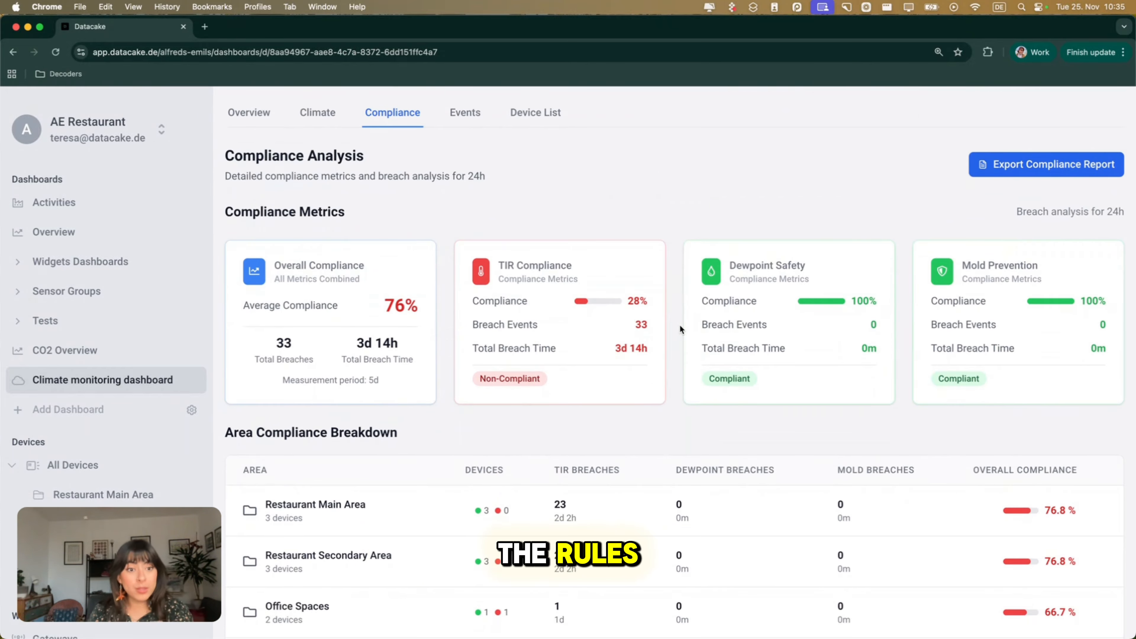
{"action": "scroll", "coordinate": [680, 329], "scroll_direction": "down", "scroll_amount": 3}
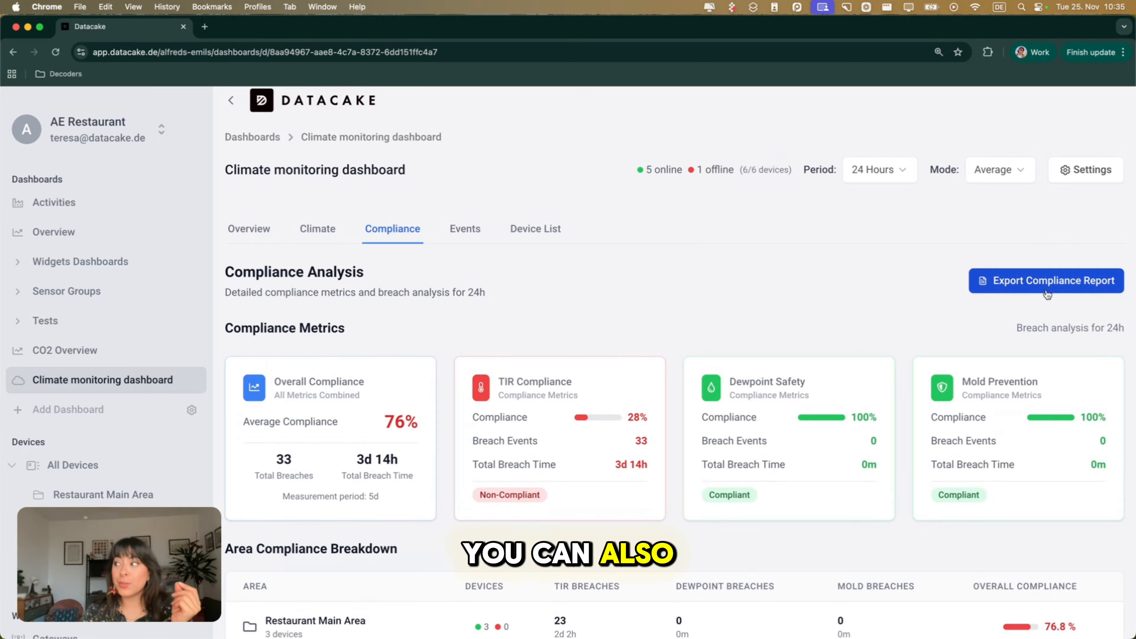
Export the compliance report and read its print preview, covering global metrics, area breakdown, configuration parameters and summary statistics.
{"action": "left_click", "coordinate": [1047, 293]}
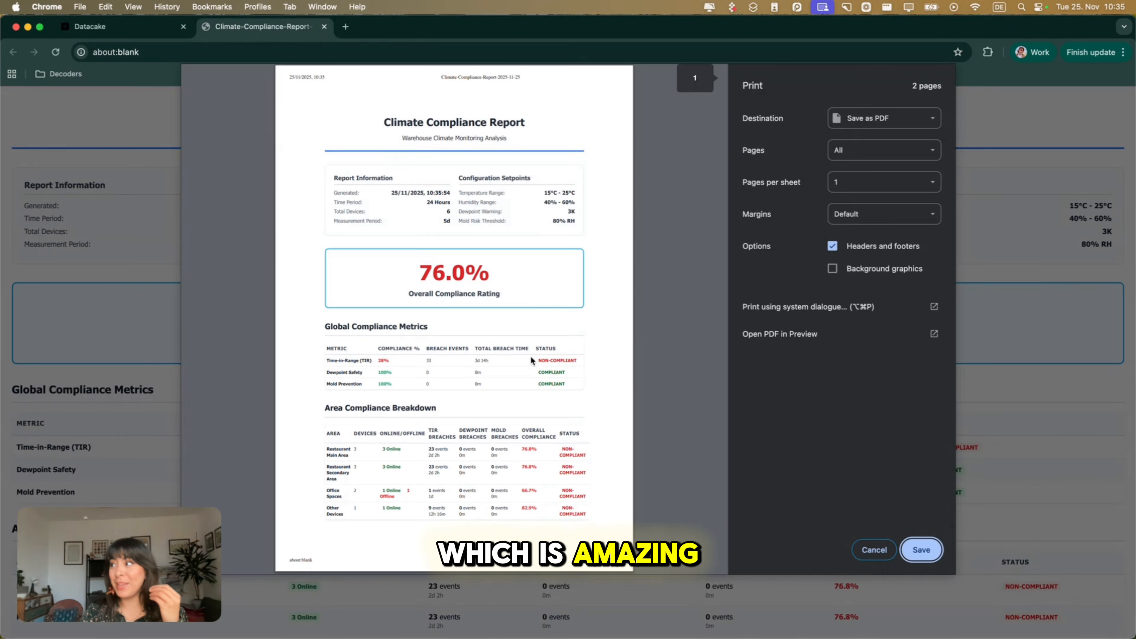
{"action": "scroll", "coordinate": [530, 355], "scroll_direction": "down", "scroll_amount": 2}
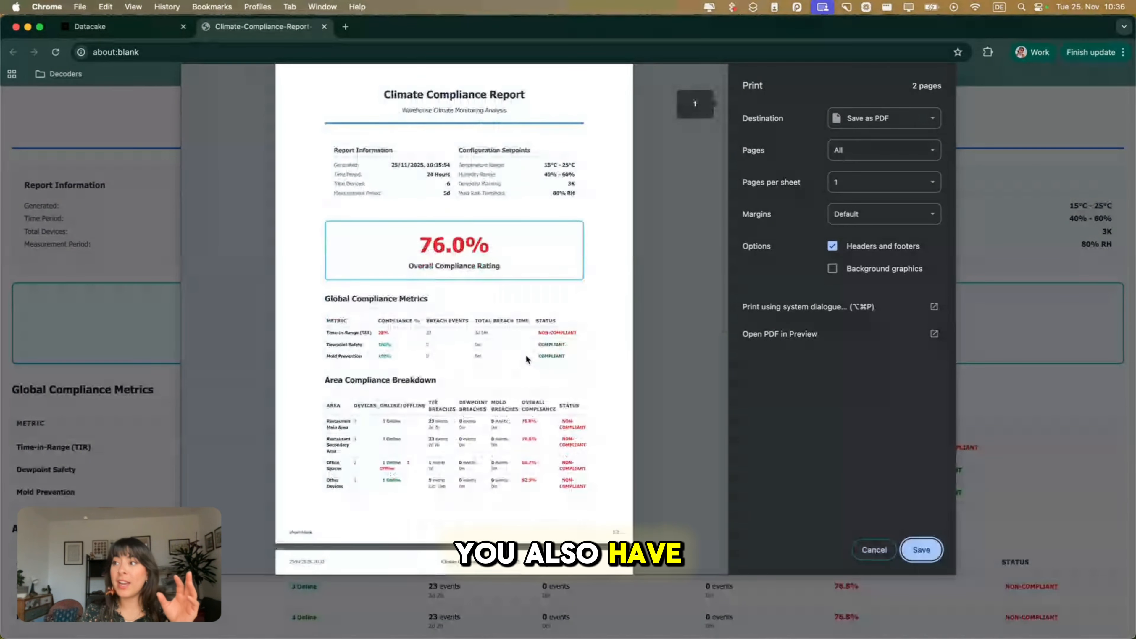
{"action": "scroll", "coordinate": [461, 279], "scroll_direction": "down", "scroll_amount": 3}
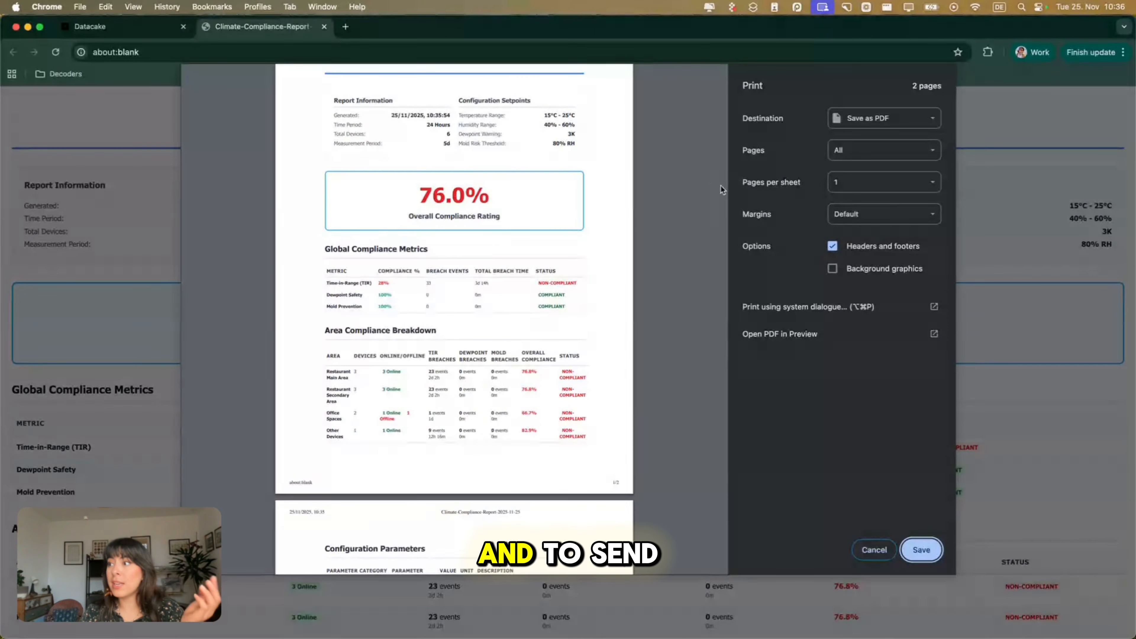
{"action": "scroll", "coordinate": [569, 295], "scroll_direction": "down", "scroll_amount": 1}
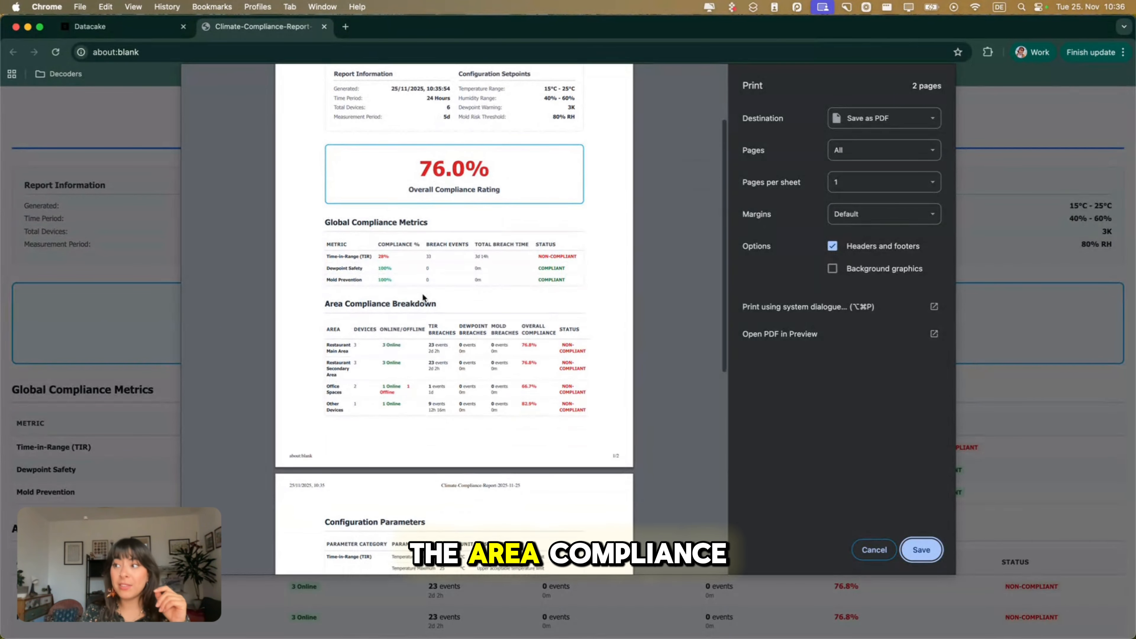
{"action": "scroll", "coordinate": [622, 386], "scroll_direction": "down", "scroll_amount": 1}
{"action": "scroll", "coordinate": [489, 417], "scroll_direction": "down", "scroll_amount": 8}
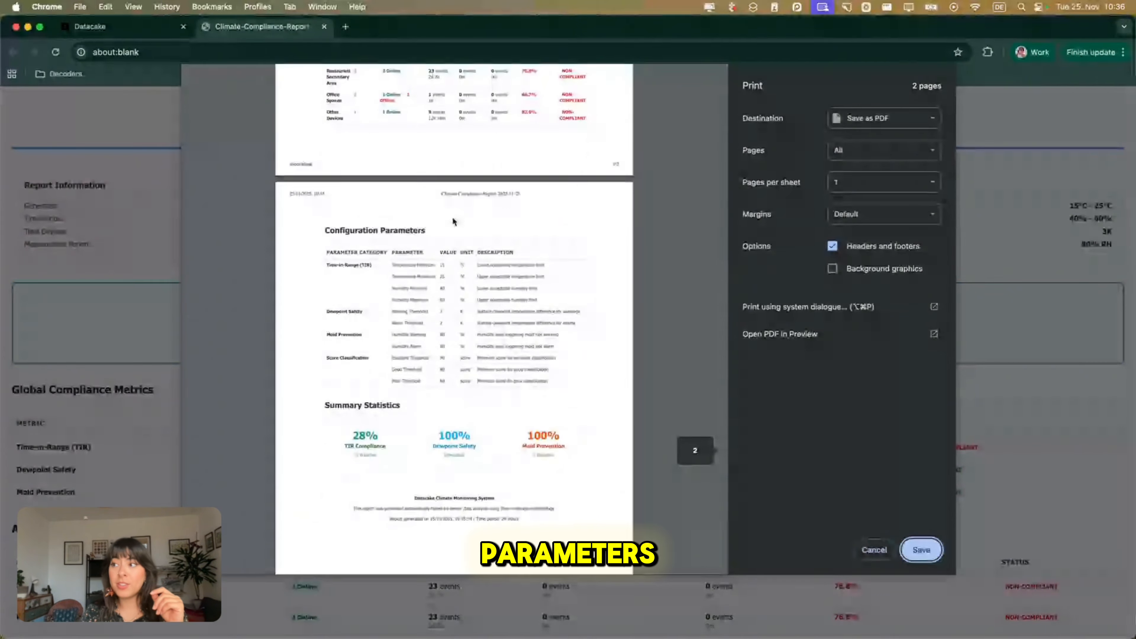
{"action": "scroll", "coordinate": [480, 422], "scroll_direction": "down", "scroll_amount": 2}
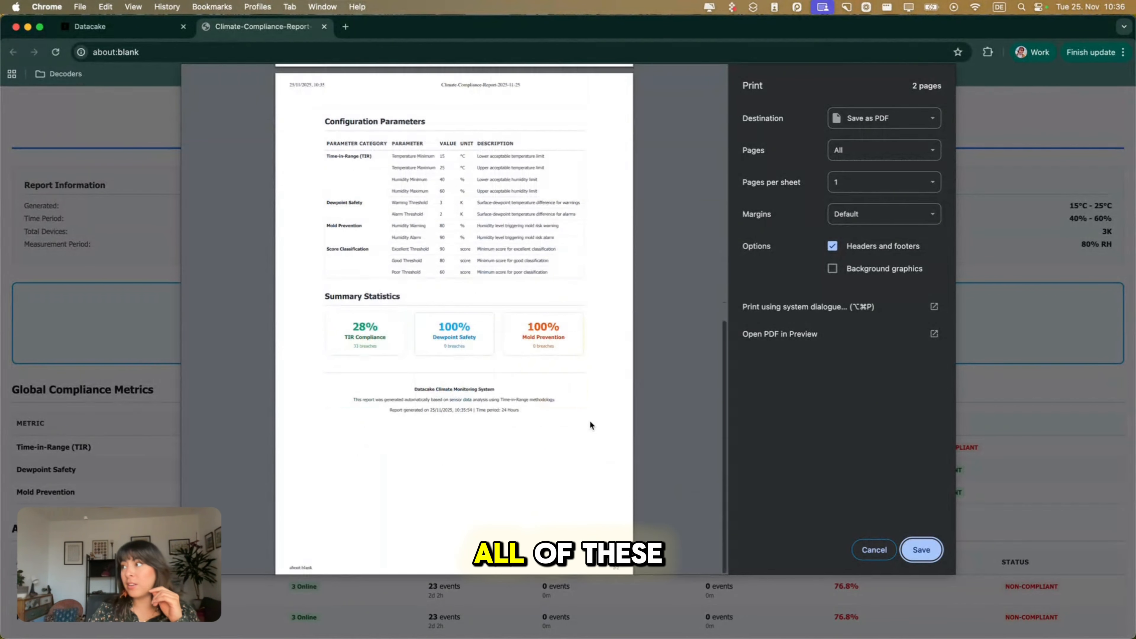
Cancel saving the compliance report as PDF and return to the Compliance view of the Climate monitoring dashboard.
{"action": "scroll", "coordinate": [590, 424], "scroll_direction": "up", "scroll_amount": 10}
{"action": "left_click", "coordinate": [874, 550]}
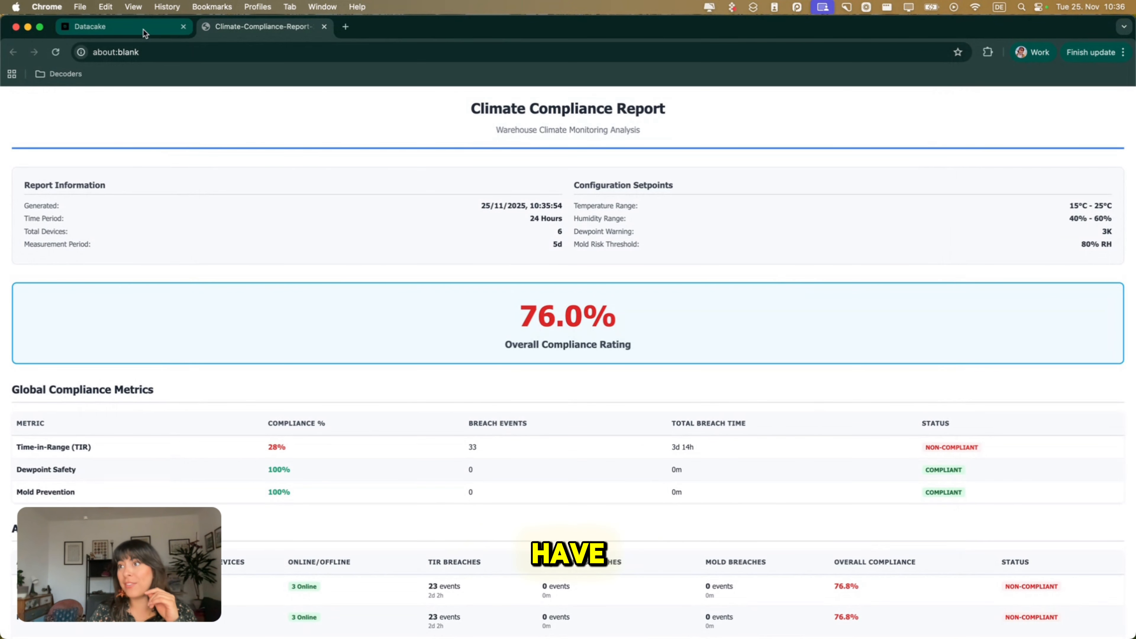
{"action": "left_click", "coordinate": [135, 27]}
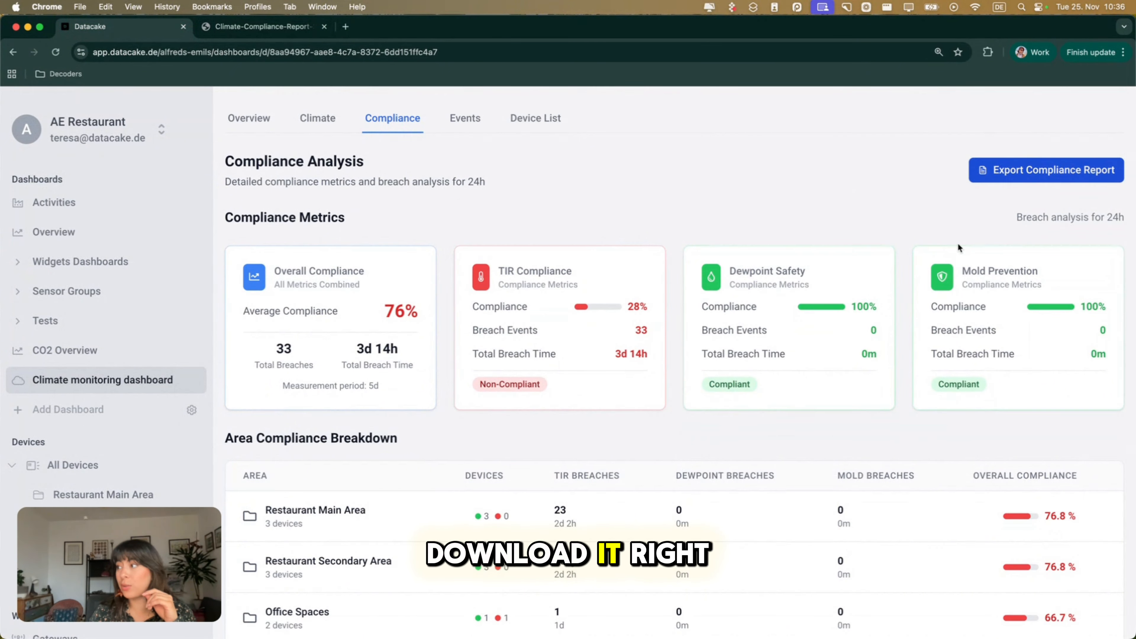
{"action": "scroll", "coordinate": [958, 243], "scroll_direction": "down", "scroll_amount": 2}
{"action": "scroll", "coordinate": [958, 243], "scroll_direction": "up", "scroll_amount": 5}
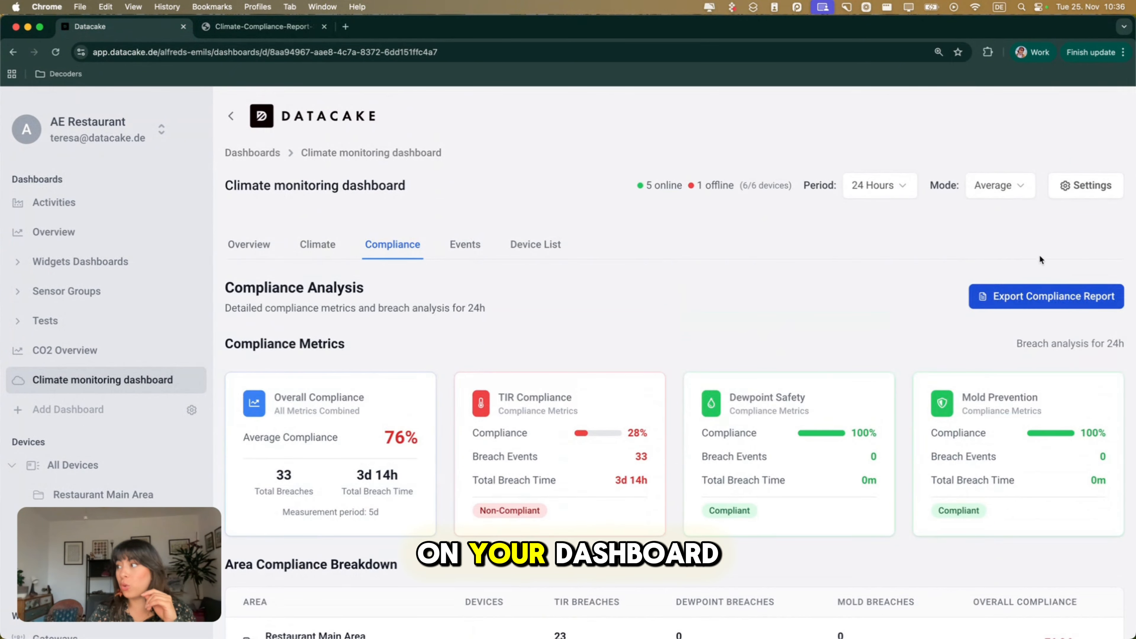
{"action": "scroll", "coordinate": [546, 307], "scroll_direction": "down", "scroll_amount": 5}
{"action": "scroll", "coordinate": [546, 301], "scroll_direction": "up", "scroll_amount": 5}
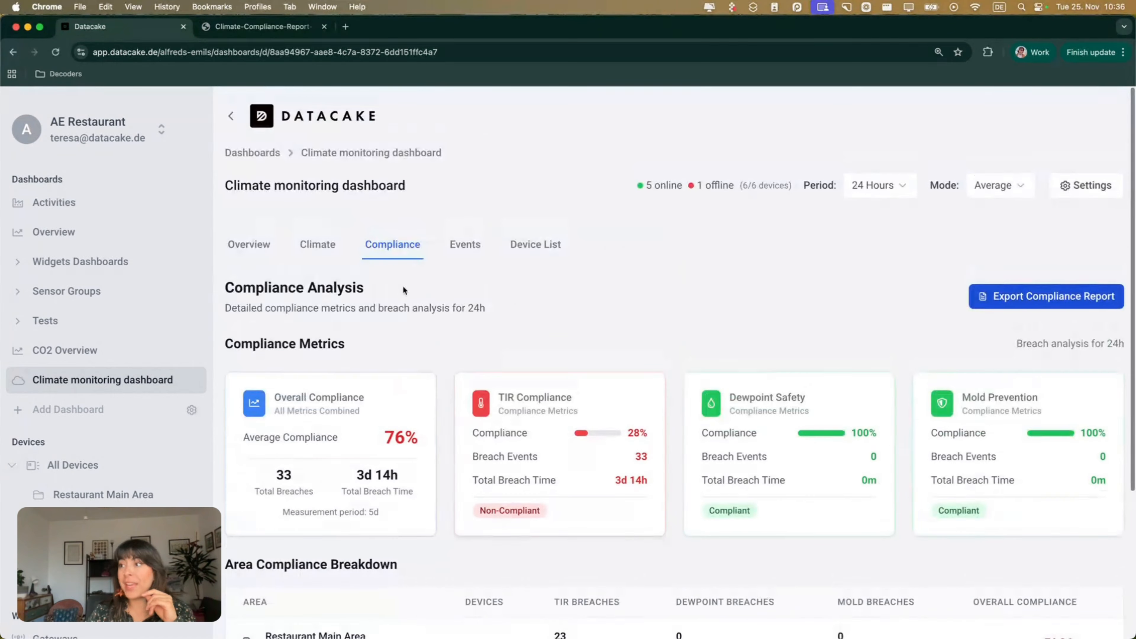
Open the Events view and display the available export formats for the event list.
{"action": "left_click", "coordinate": [464, 244]}
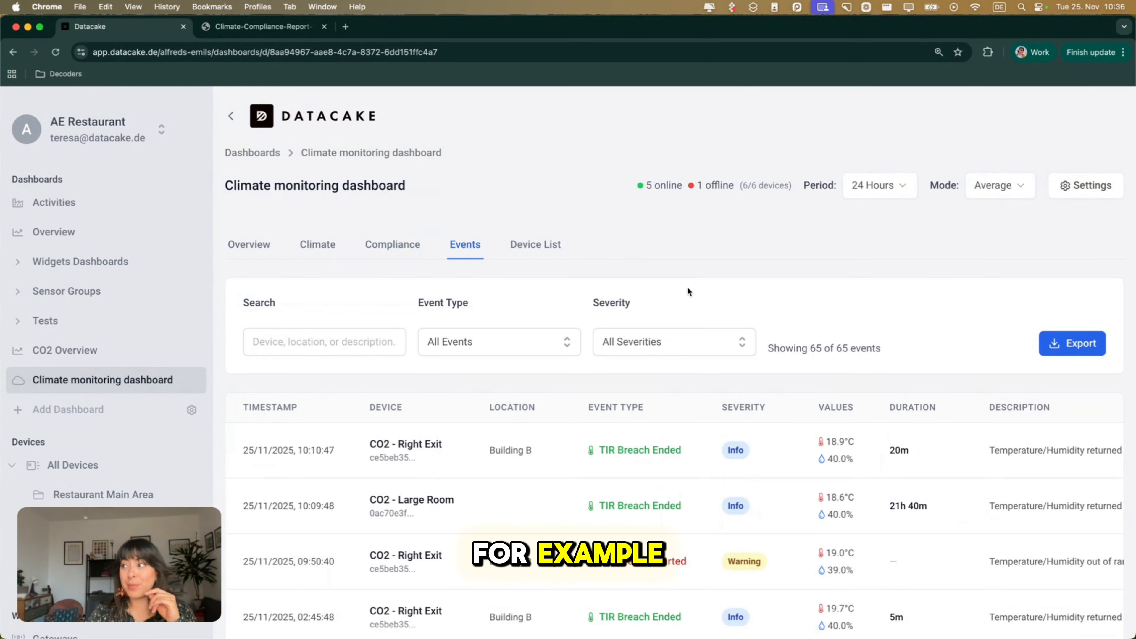
{"action": "scroll", "coordinate": [687, 286], "scroll_direction": "down", "scroll_amount": 4}
{"action": "left_click", "coordinate": [1076, 186]}
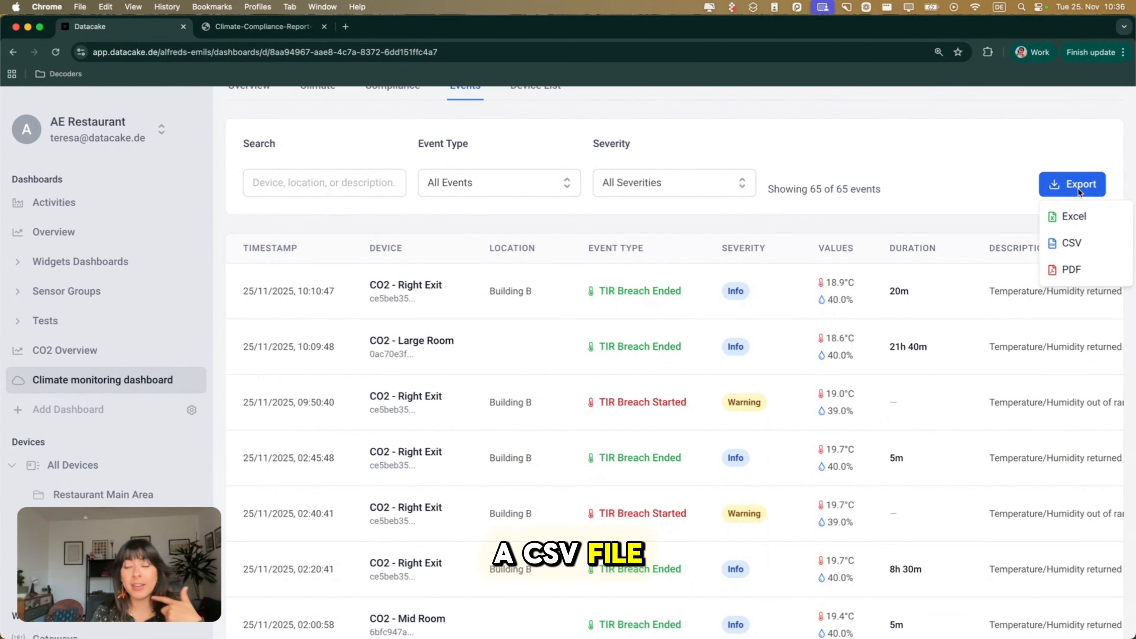
Examine the event table's device, location, event type, severity, values, duration and description columns.
{"action": "scroll", "coordinate": [997, 184], "scroll_direction": "down", "scroll_amount": 3}
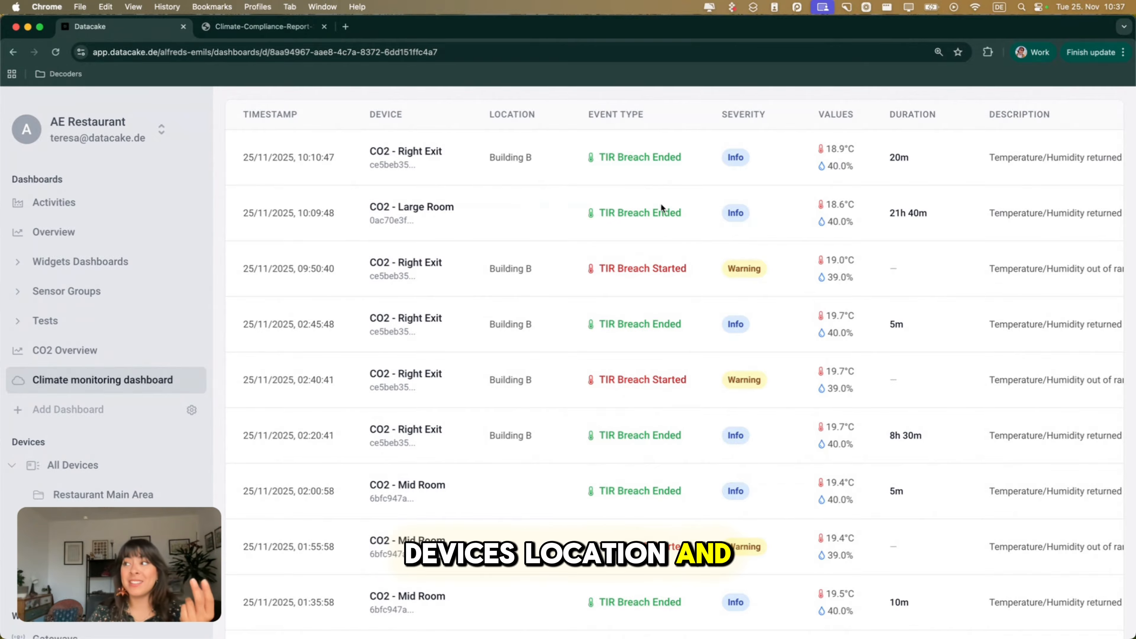
{"action": "scroll", "coordinate": [660, 202], "scroll_direction": "down", "scroll_amount": 1}
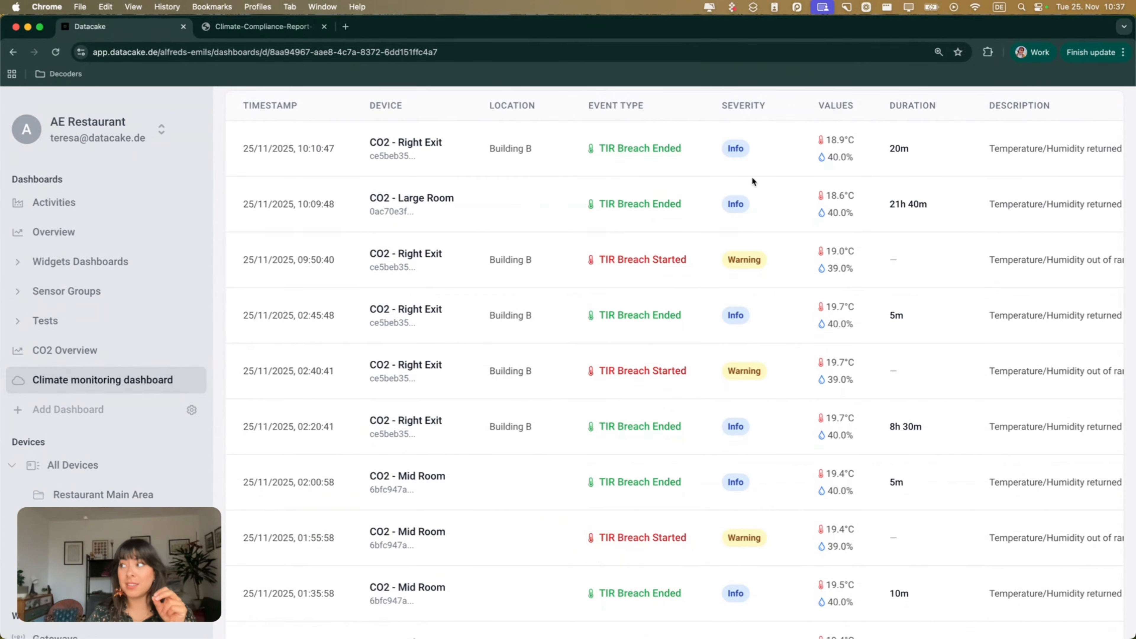
{"action": "scroll", "coordinate": [843, 215], "scroll_direction": "right", "scroll_amount": 4}
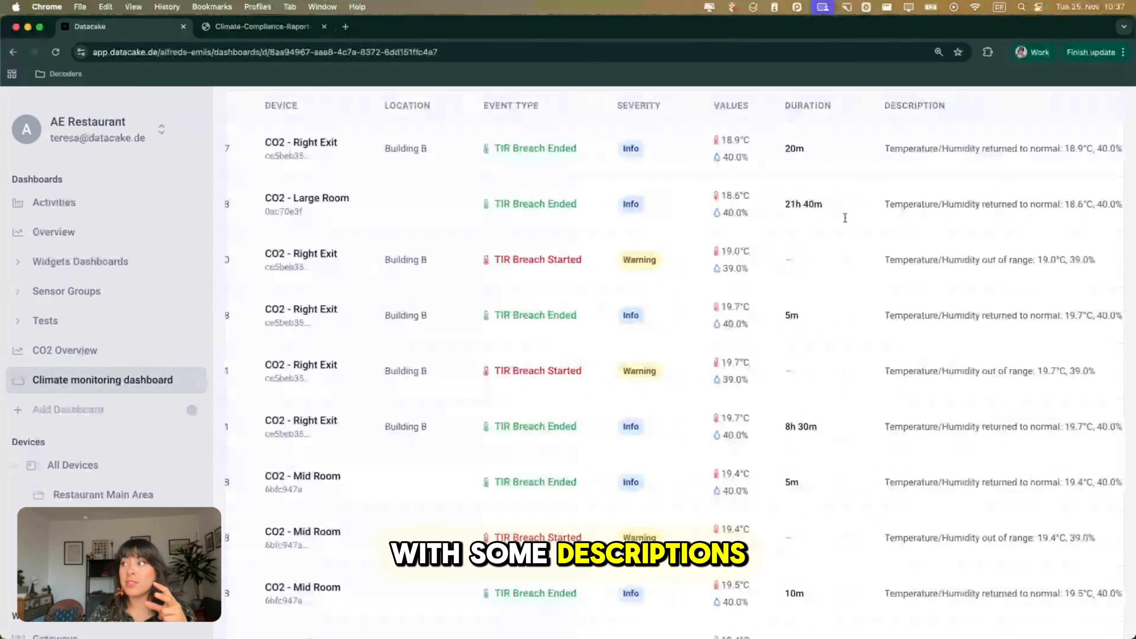
{"action": "scroll", "coordinate": [846, 218], "scroll_direction": "right", "scroll_amount": 2}
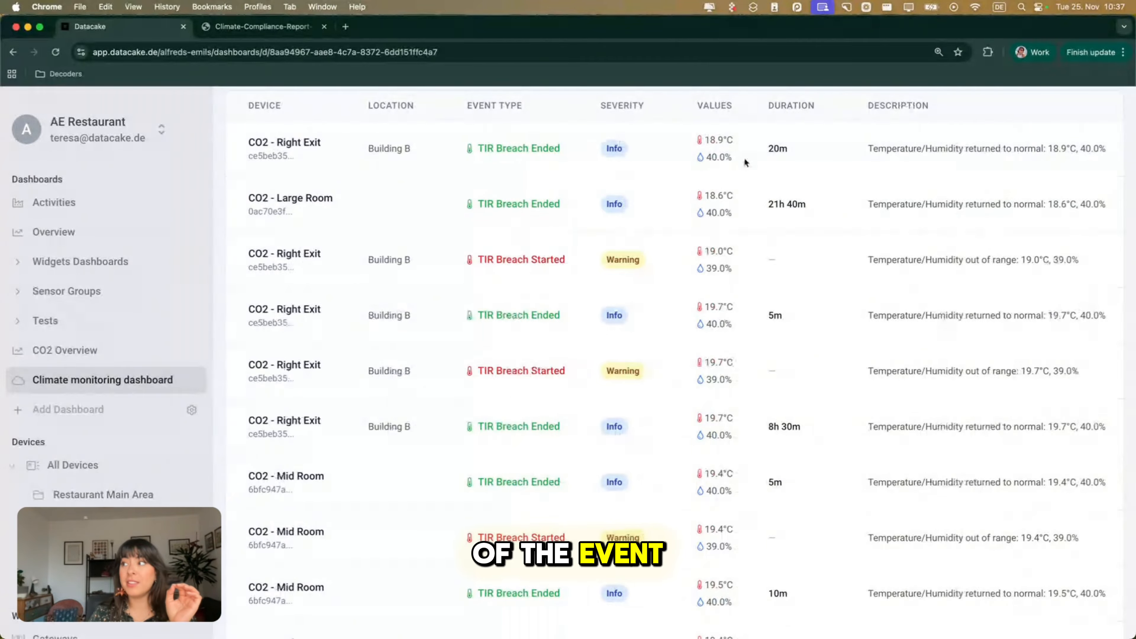
{"action": "scroll", "coordinate": [724, 186], "scroll_direction": "down", "scroll_amount": 2}
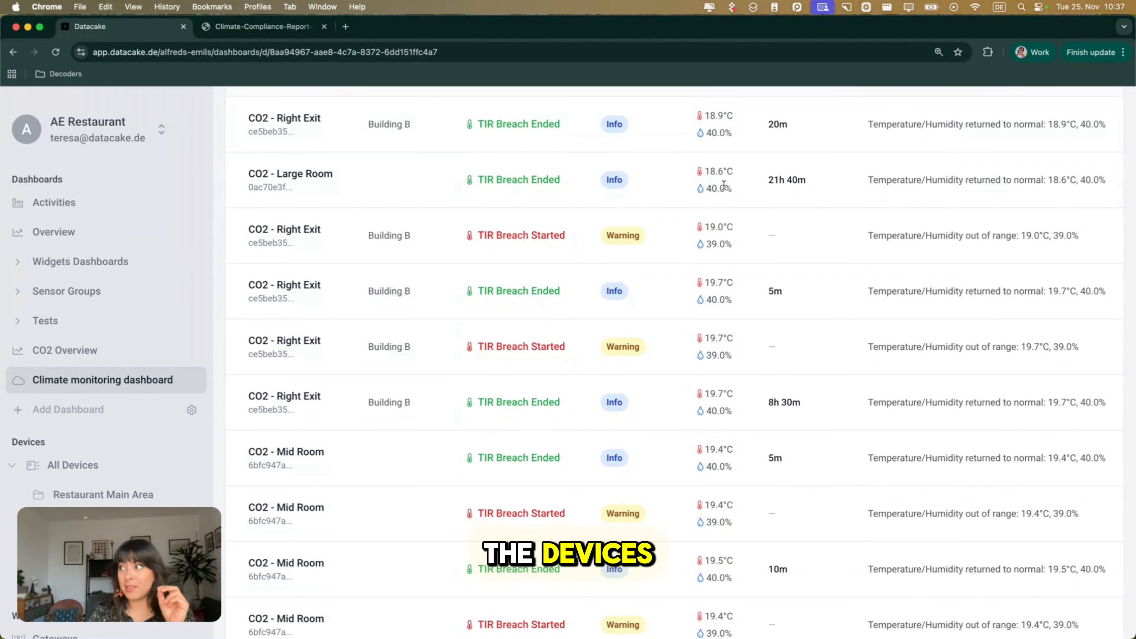
Return to the event filters and display the options of the severity filter.
{"action": "scroll", "coordinate": [724, 185], "scroll_direction": "up", "scroll_amount": 1}
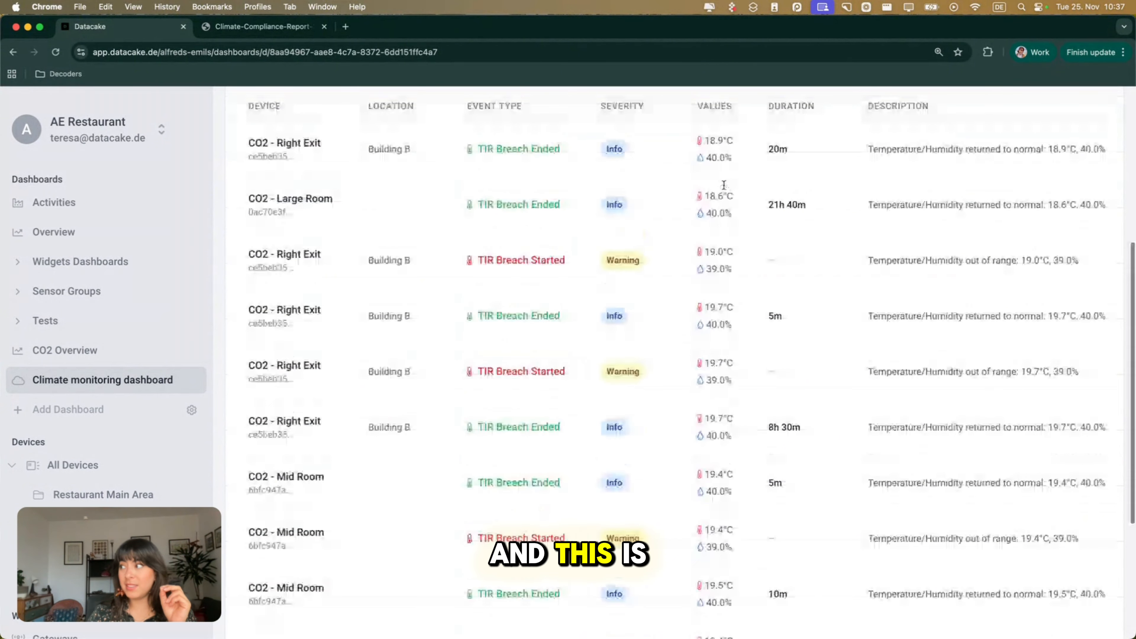
{"action": "scroll", "coordinate": [648, 313], "scroll_direction": "up", "scroll_amount": 6}
{"action": "left_click", "coordinate": [650, 343]}
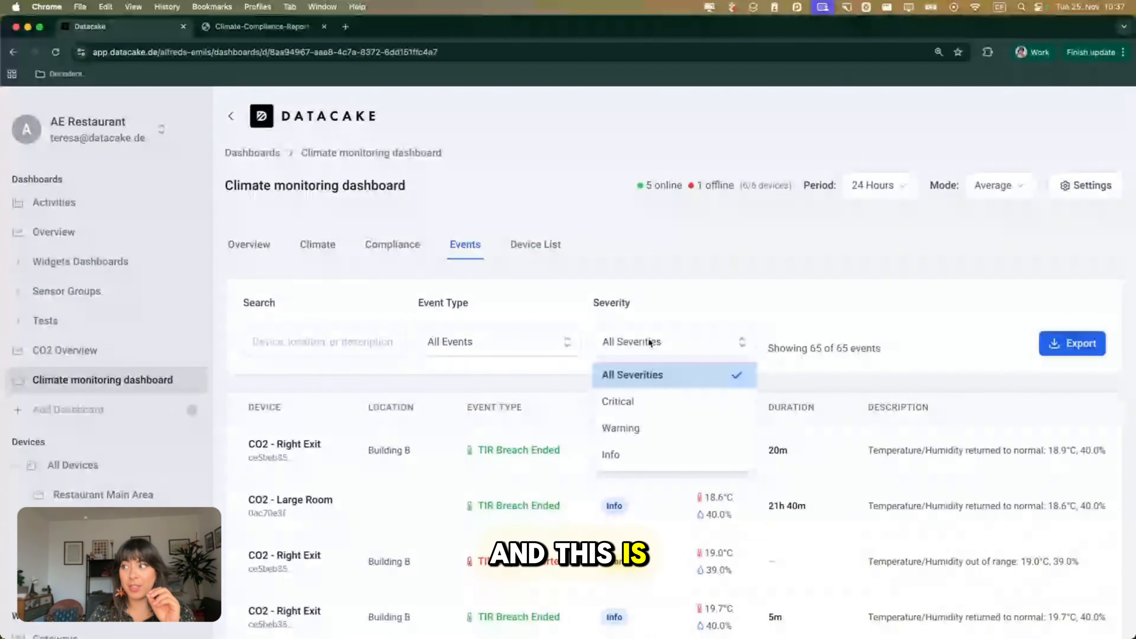
{"action": "scroll", "coordinate": [645, 342], "scroll_direction": "down", "scroll_amount": 2}
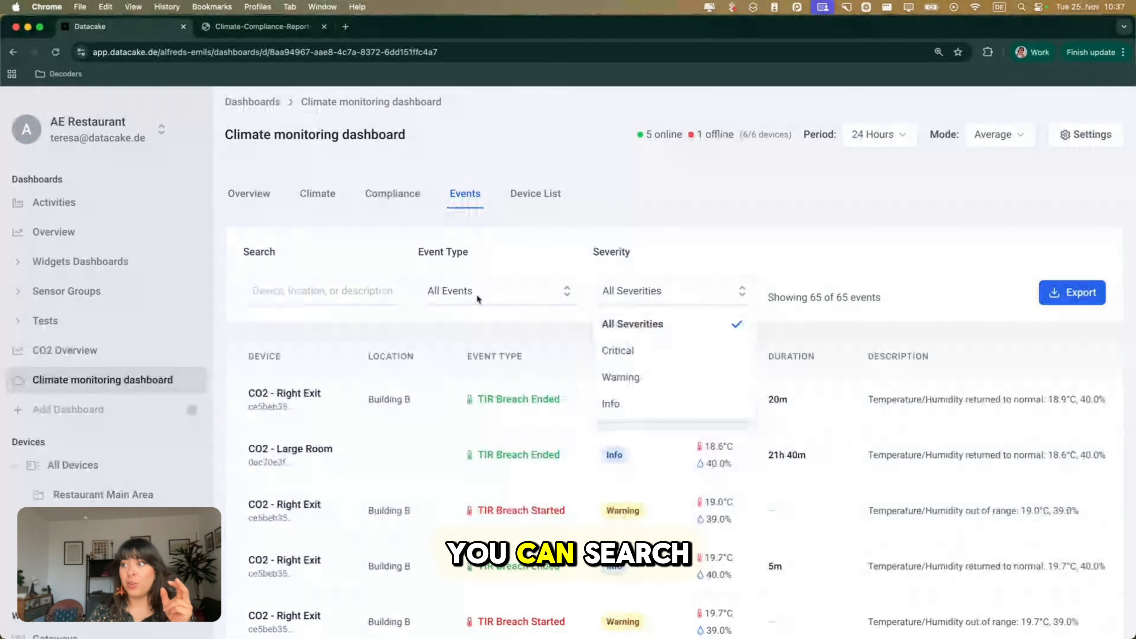